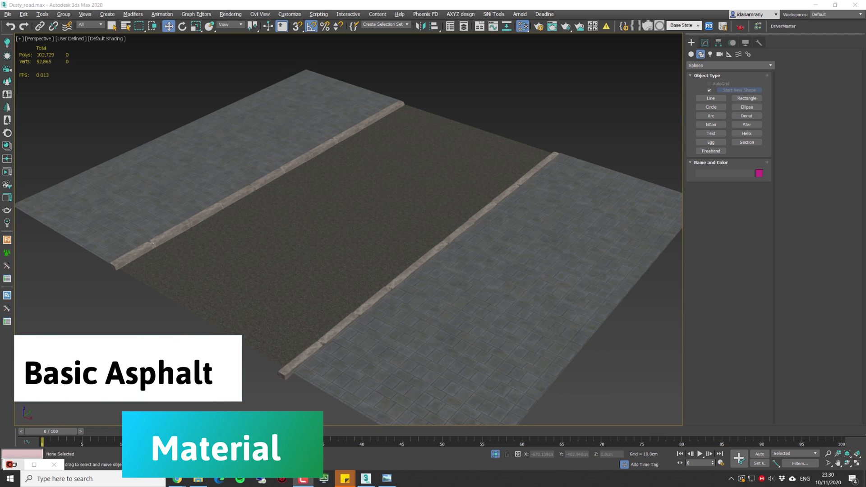
# - Inspect the asphalt bitmap feeding the CoronaMtl road material by viewing its full image
pyautogui.moveTo(0, 130); pyautogui.dragTo(468, 65)
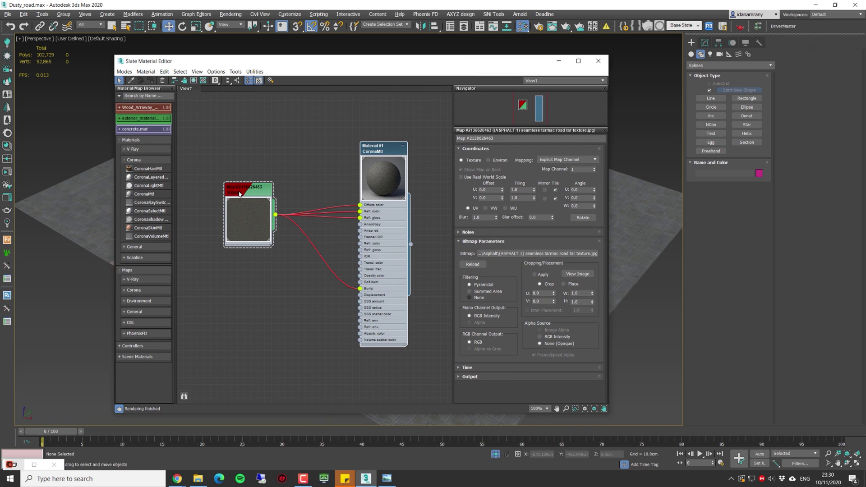
pyautogui.moveTo(239, 193); pyautogui.dragTo(259, 187)
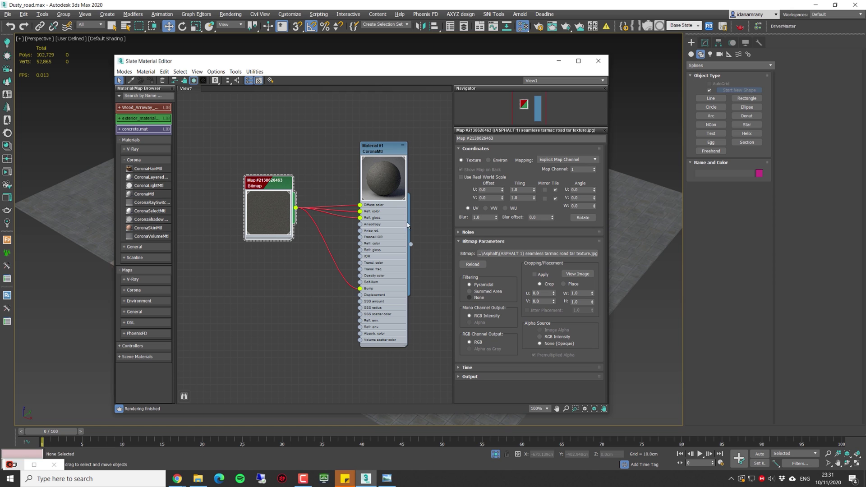
pyautogui.click(577, 275)
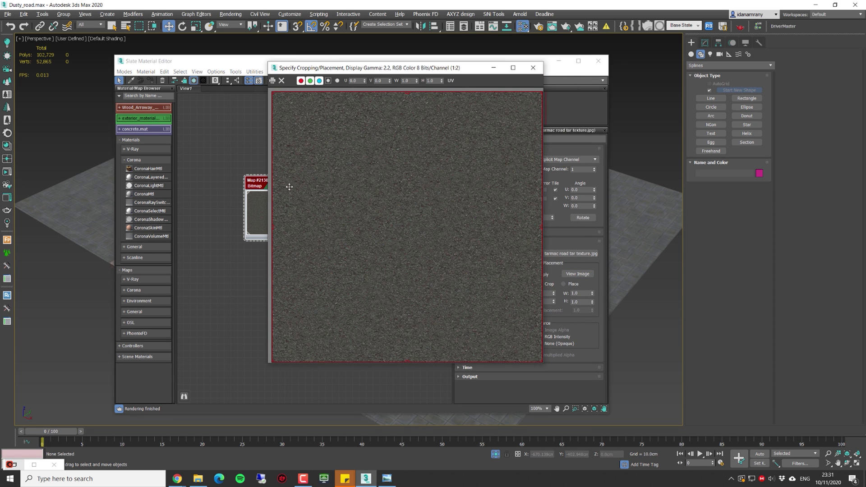
pyautogui.click(532, 69)
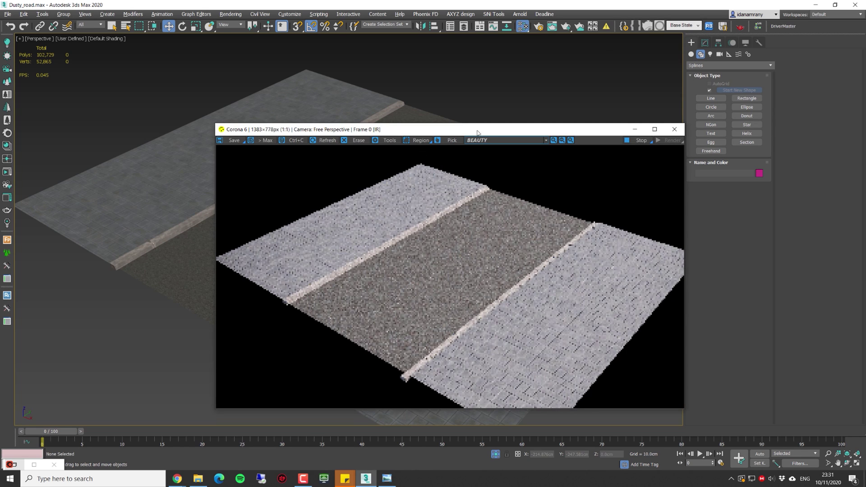
# - Browse the reference road photos in Windows Photo Viewer, examining wear, cracks, stains and colour variation in the asphalt
pyautogui.moveTo(495, 131); pyautogui.dragTo(423, 84)
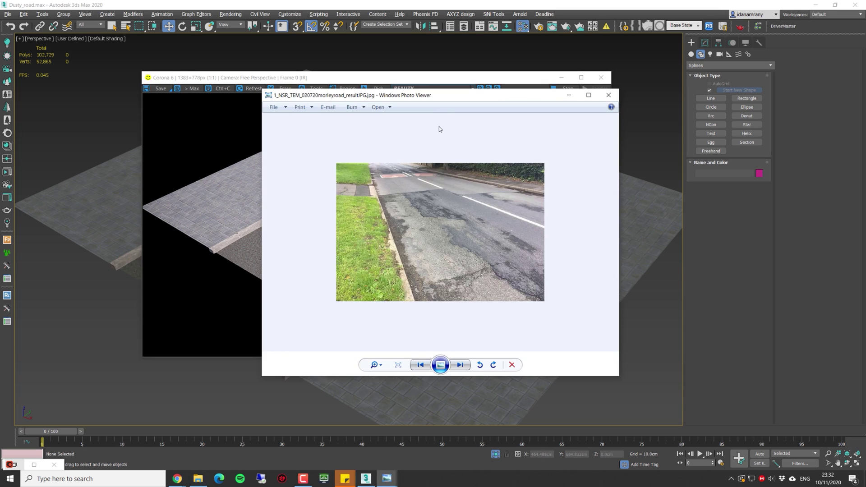
pyautogui.moveTo(470, 94); pyautogui.dragTo(459, 92)
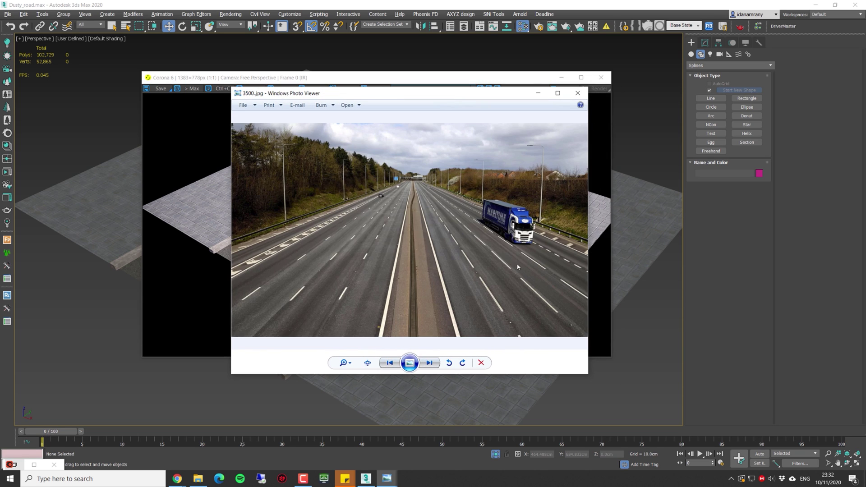
pyautogui.press('Left')
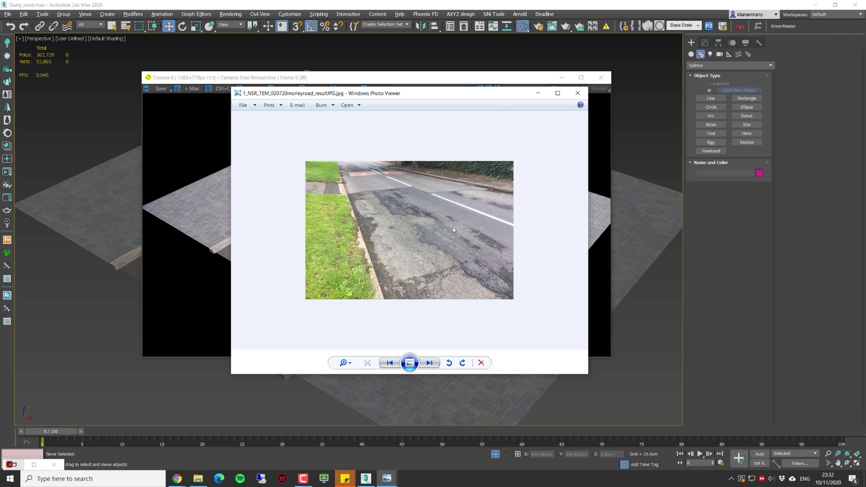
pyautogui.press('Right')
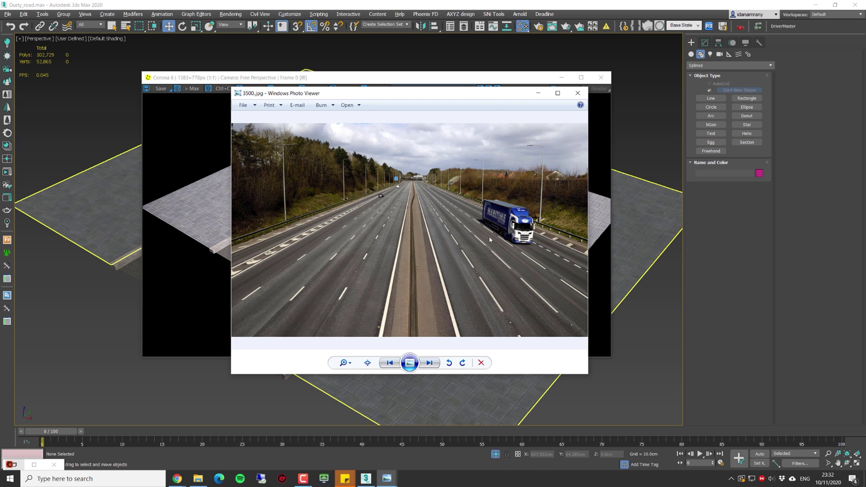
pyautogui.press('Right')
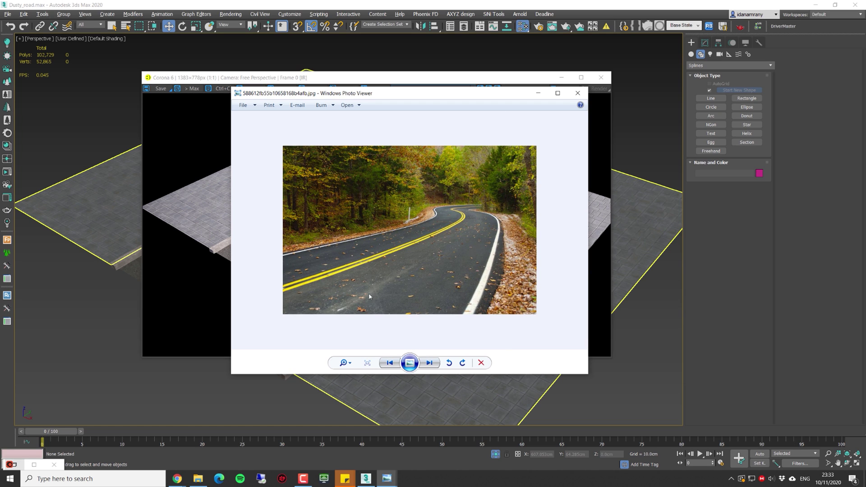
pyautogui.press('Right')
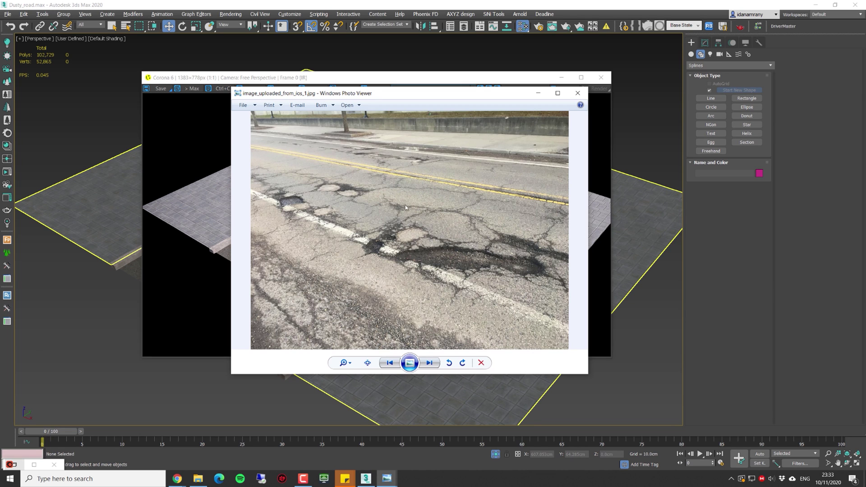
pyautogui.press('Right')
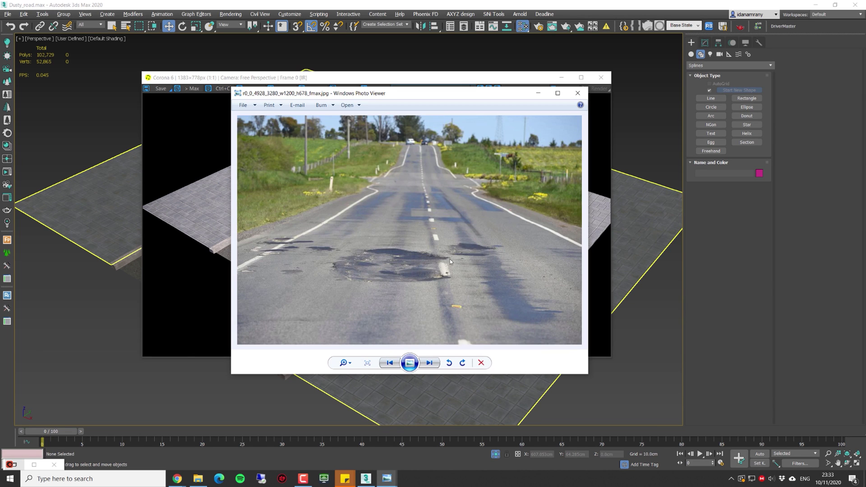
pyautogui.press('Right')
pyautogui.press('Right')
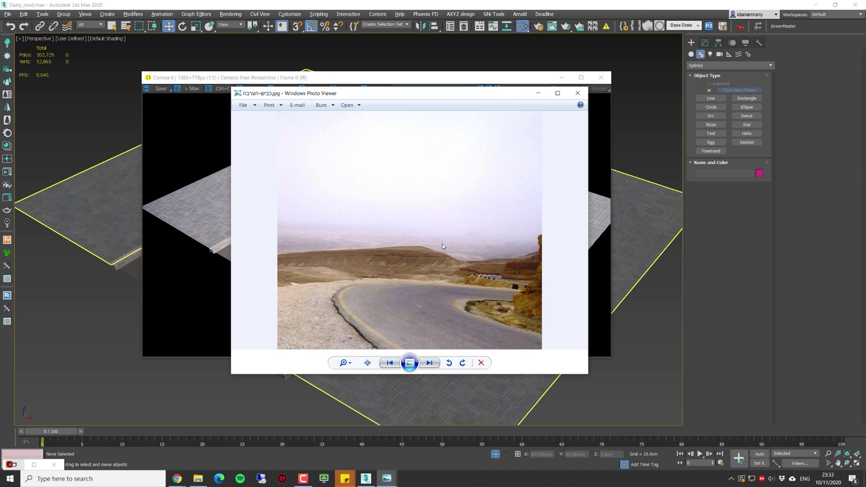
pyautogui.press('Right')
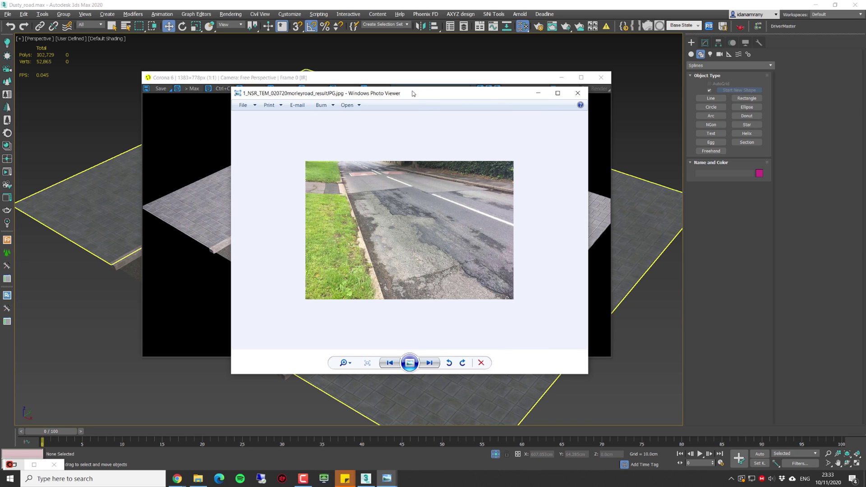
pyautogui.moveTo(411, 96); pyautogui.dragTo(865, 98)
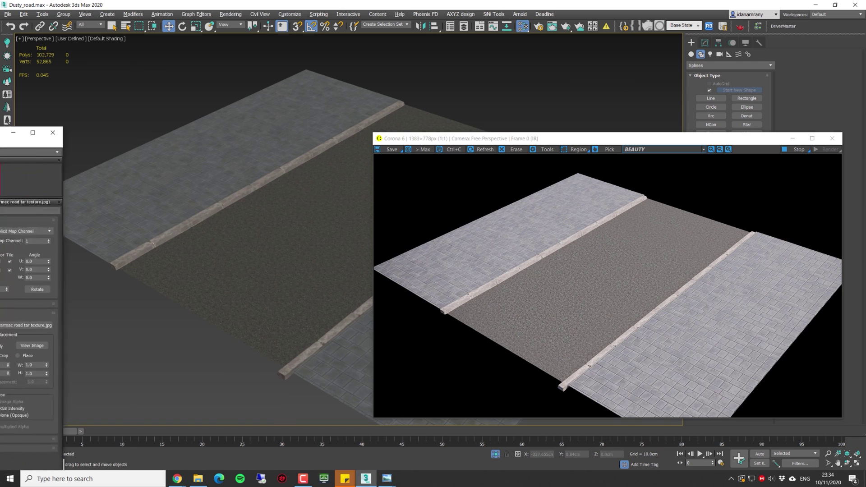
# - In the Slate Material Editor, insert a Composite map between the asphalt bitmap and the material's Diffuse color, with the bitmap as Layer 1
pyautogui.moveTo(0, 134); pyautogui.dragTo(344, 76)
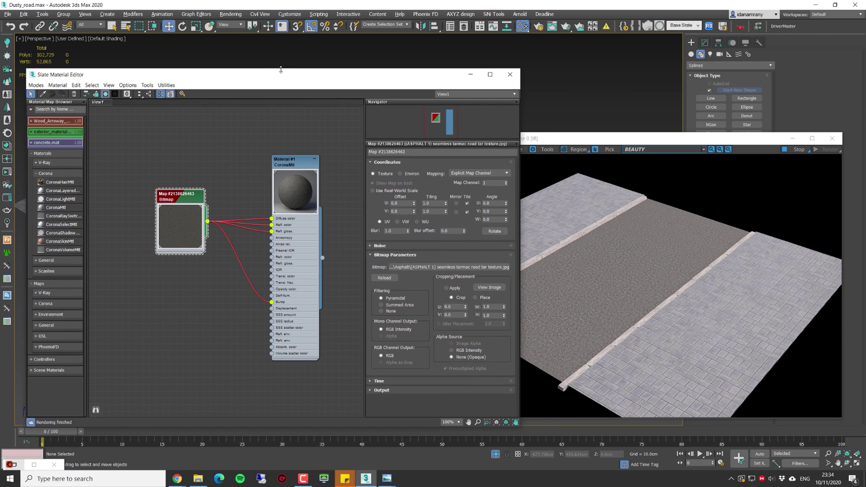
pyautogui.moveTo(280, 70); pyautogui.dragTo(281, 48)
pyautogui.moveTo(195, 184); pyautogui.dragTo(167, 170)
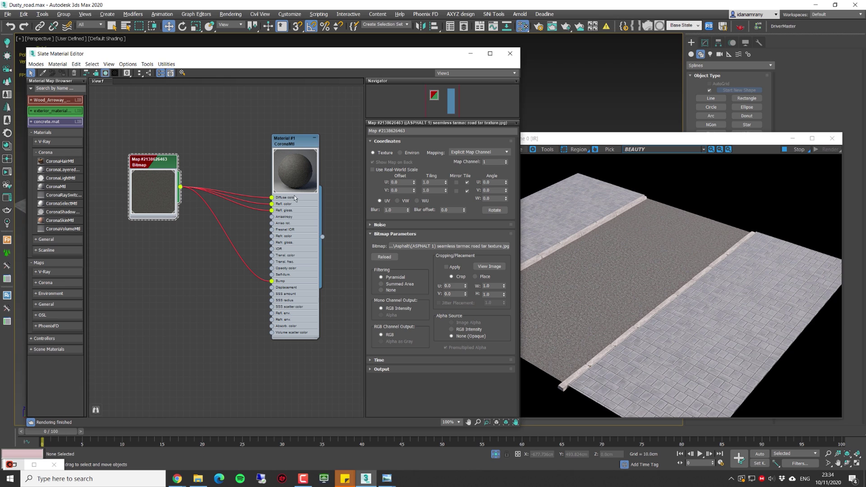
pyautogui.rightClick(219, 161)
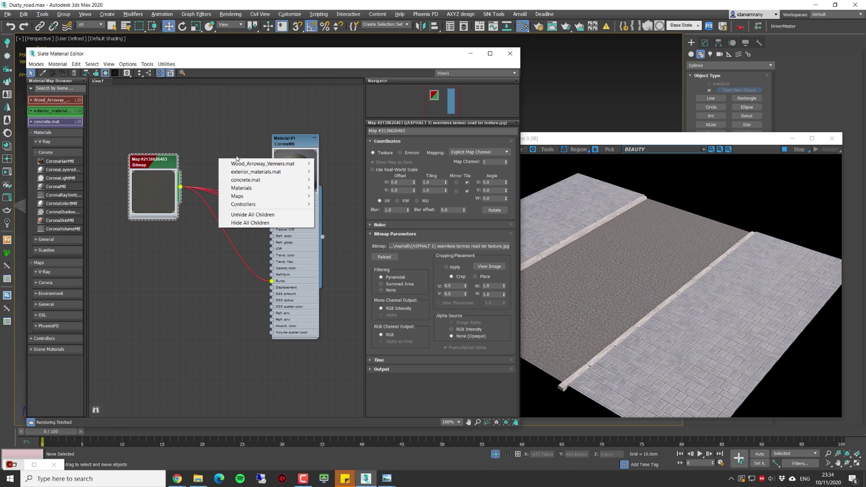
pyautogui.moveTo(268, 197)
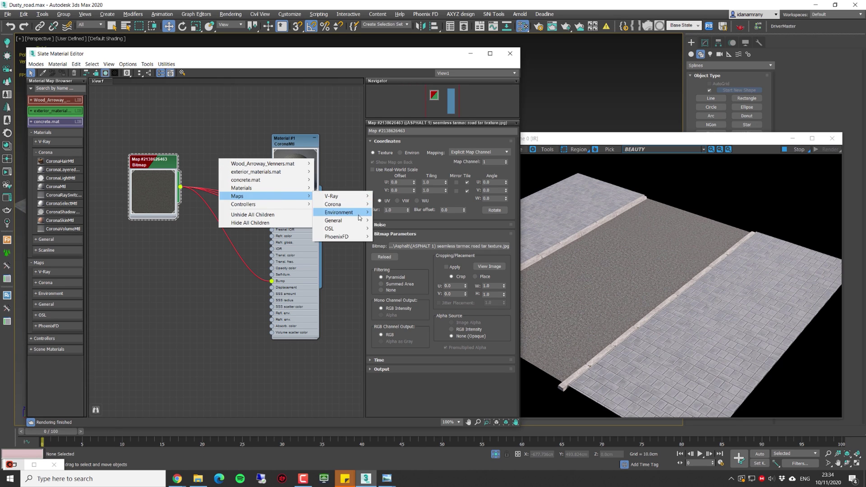
pyautogui.moveTo(356, 224)
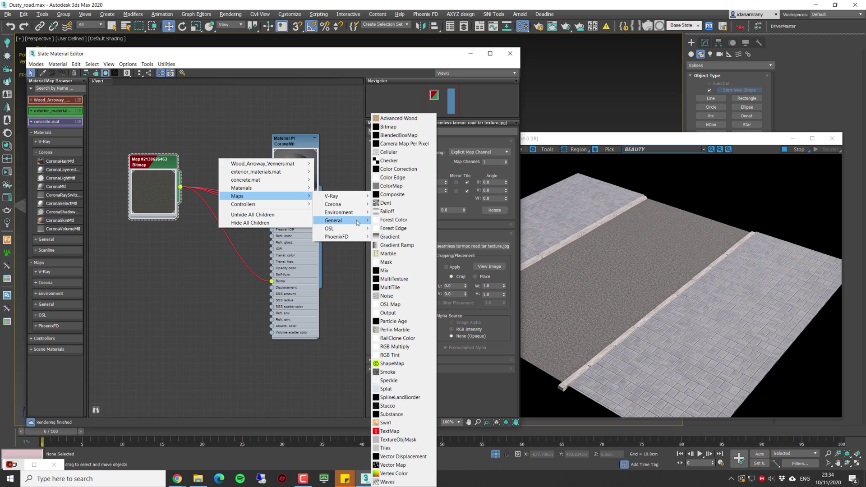
pyautogui.click(391, 194)
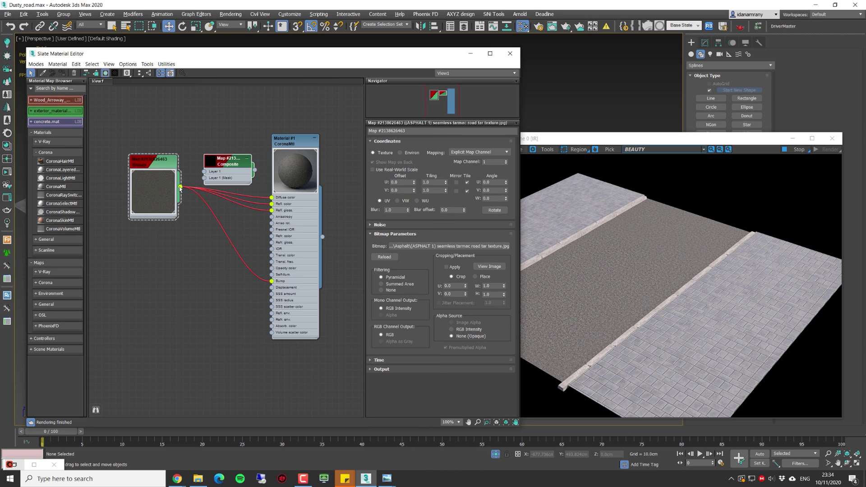
pyautogui.moveTo(179, 187); pyautogui.dragTo(272, 198)
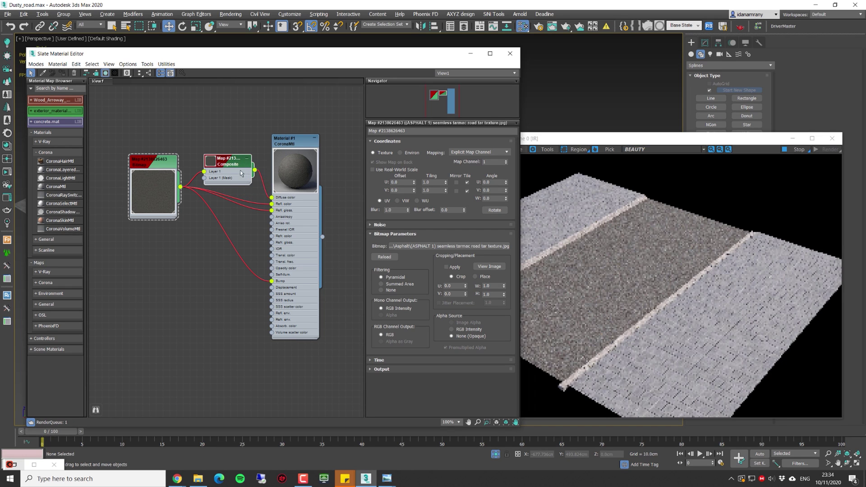
# - Enlarge the Composite map's node preview and add a second layer to the map
pyautogui.doubleClick(212, 161)
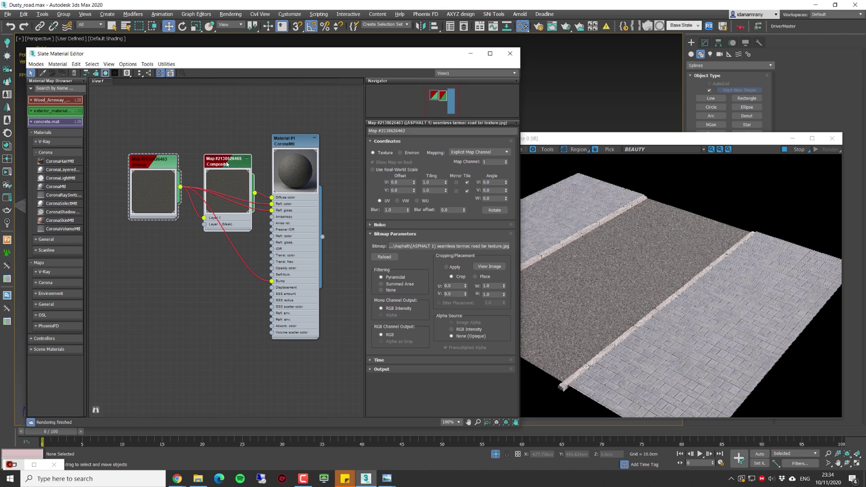
pyautogui.doubleClick(227, 163)
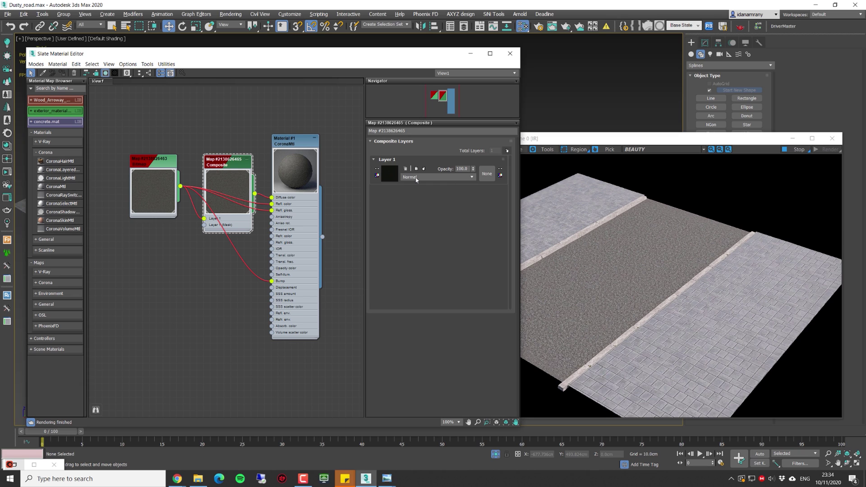
pyautogui.click(507, 150)
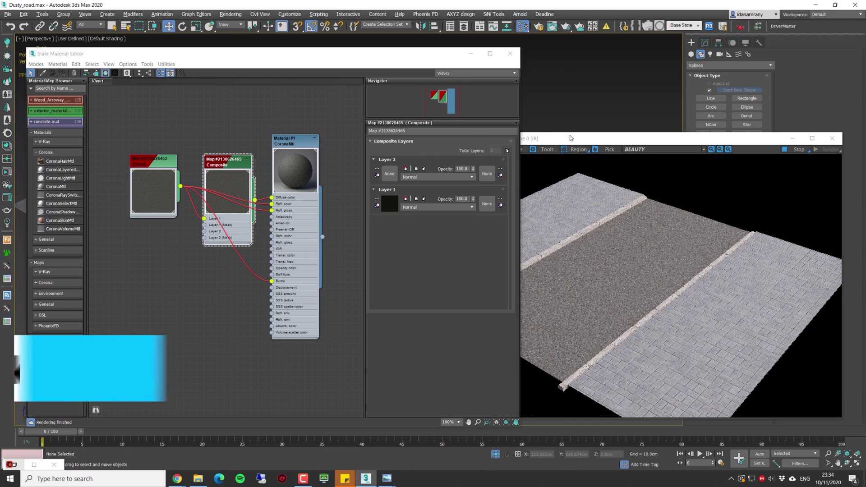
# - View the dirt (9).png texture and assign it as the bitmap of the Composite map's Layer 2
pyautogui.moveTo(571, 137); pyautogui.dragTo(594, 130)
pyautogui.click(452, 169)
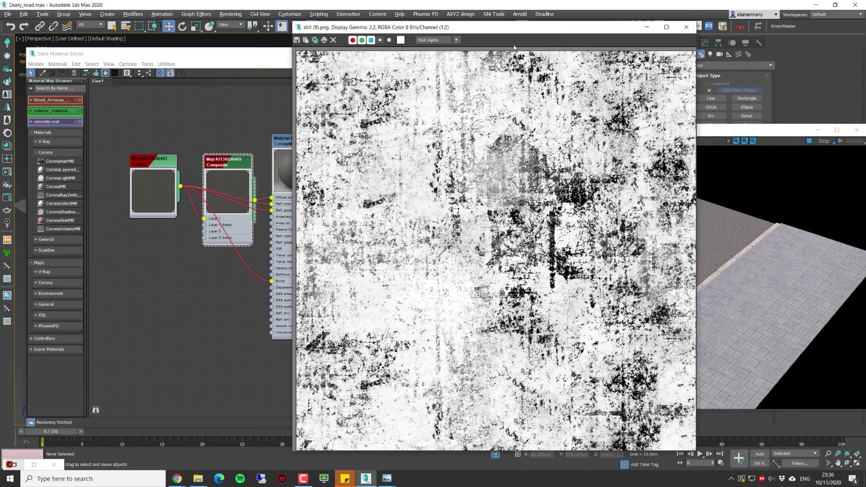
pyautogui.moveTo(498, 28); pyautogui.dragTo(494, 13)
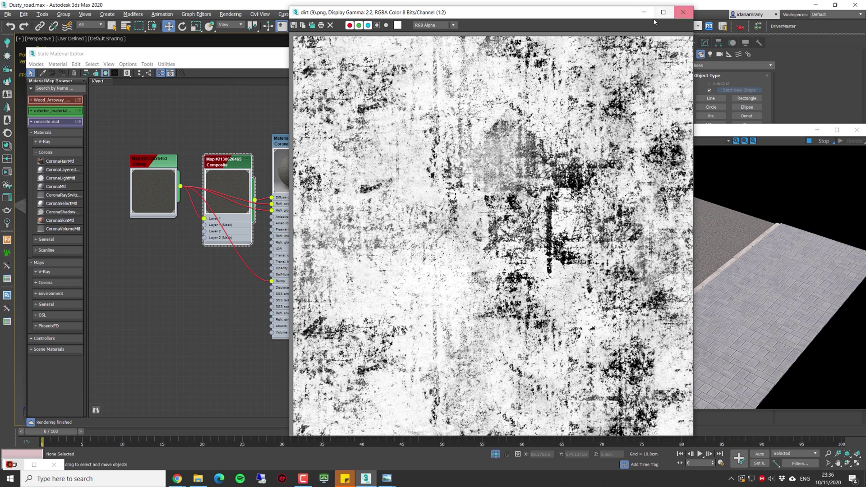
pyautogui.click(683, 12)
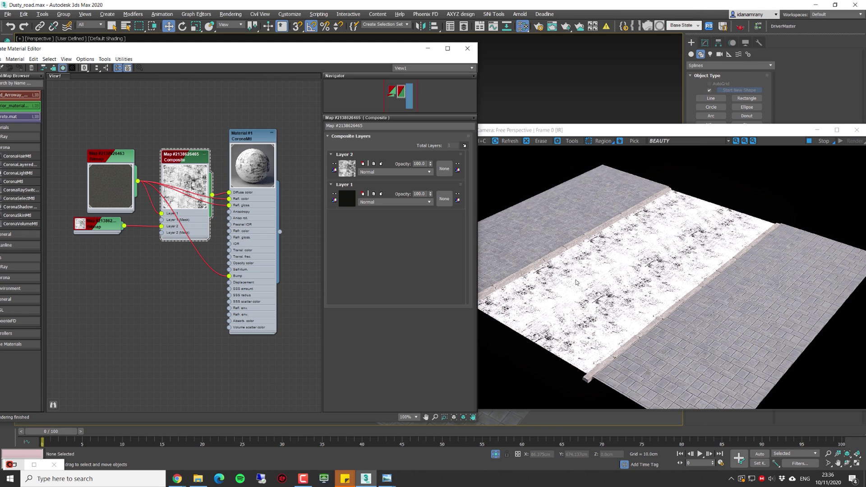
# - Set Layer 2's blend mode to Multiply and its opacity to 30
pyautogui.click(390, 174)
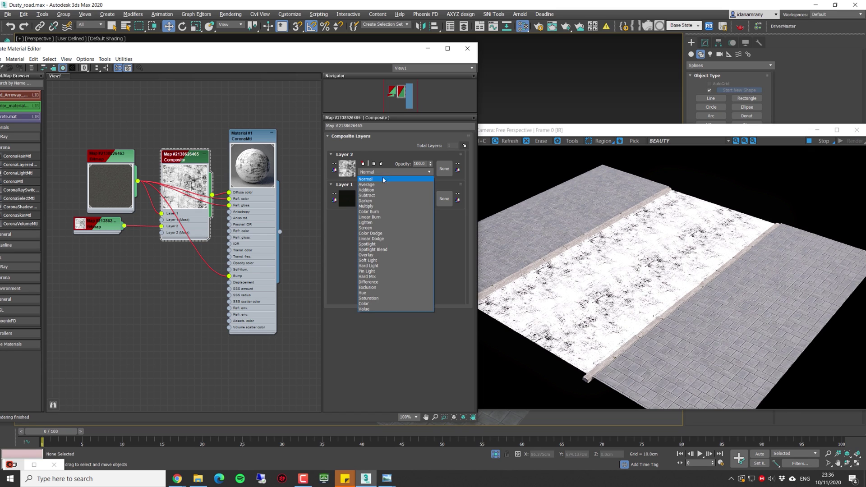
pyautogui.click(379, 206)
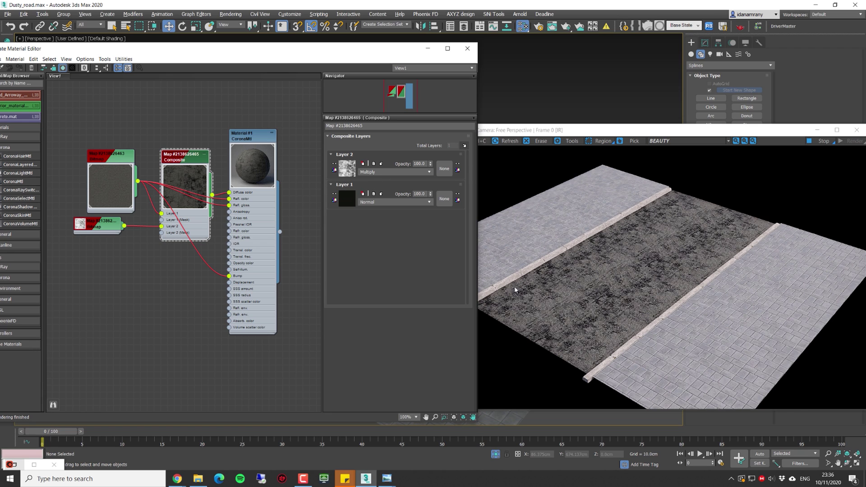
pyautogui.doubleClick(419, 164)
pyautogui.write('30')
pyautogui.press('Return')
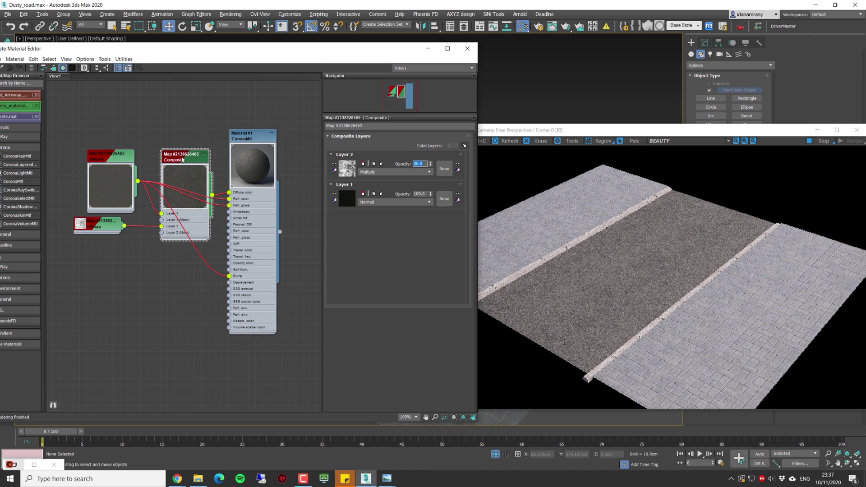
# - Open a preview window for the Composite map and set Layer 2's opacity to 40
pyautogui.moveTo(182, 160); pyautogui.dragTo(165, 120)
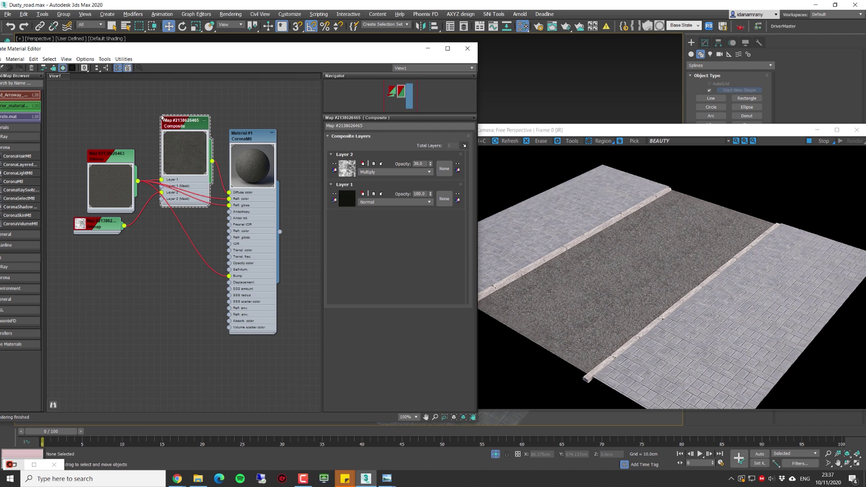
pyautogui.rightClick(191, 121)
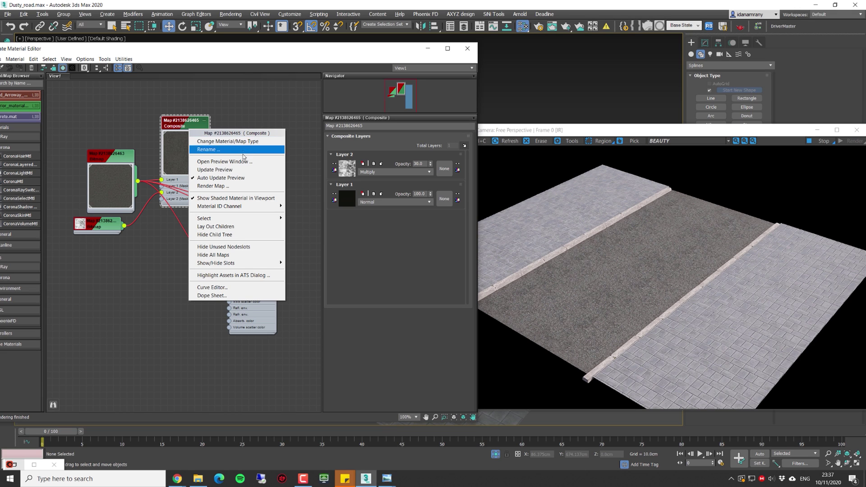
pyautogui.click(224, 162)
pyautogui.moveTo(423, 164); pyautogui.dragTo(392, 169)
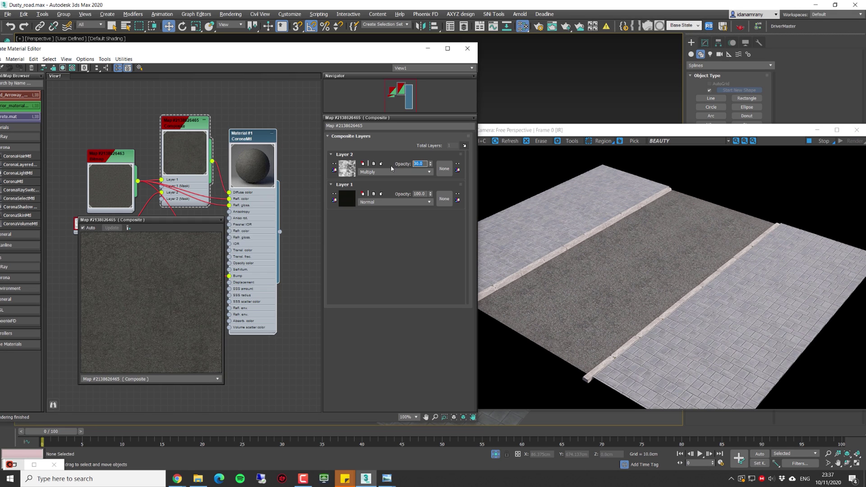
pyautogui.write('40')
pyautogui.press('Return')
# - Set the U and V tiling of Layer 2's dirt (9).png bitmap to 0.5
pyautogui.click(342, 170)
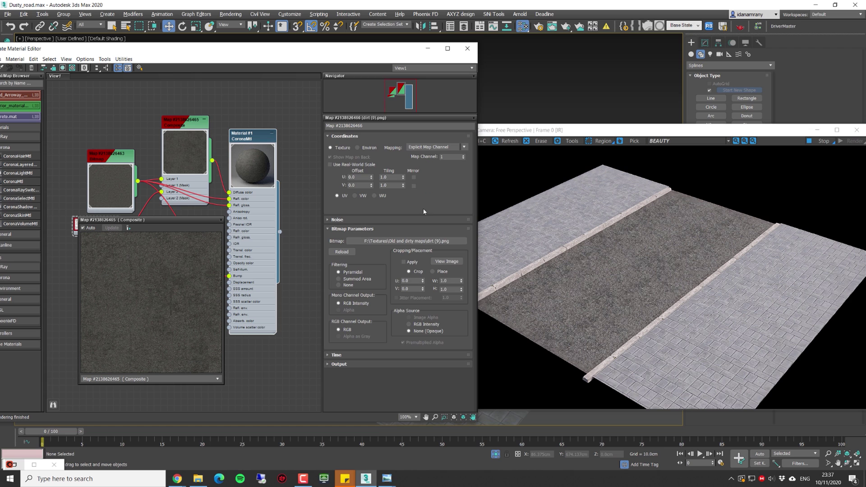
pyautogui.doubleClick(392, 177)
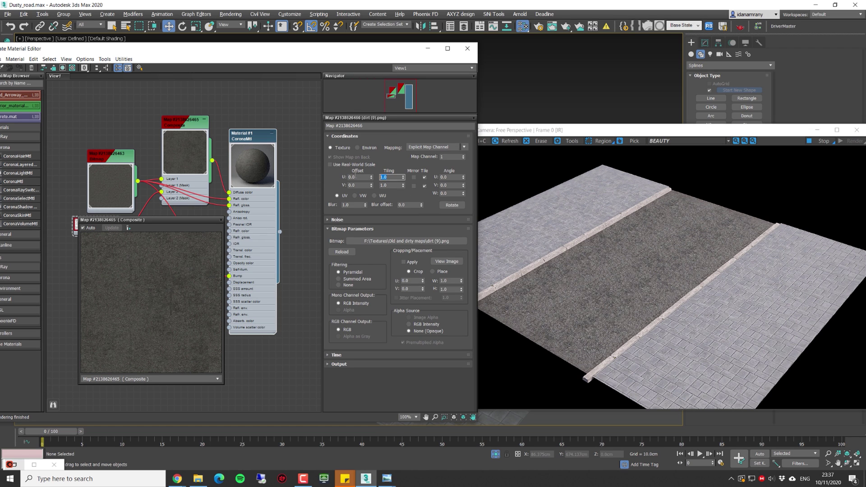
pyautogui.write('0.5')
pyautogui.press('Return')
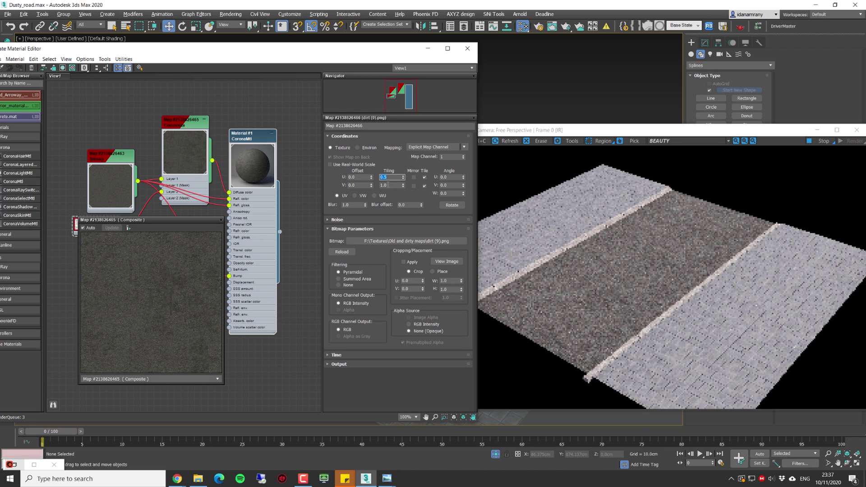
pyautogui.doubleClick(395, 186)
pyautogui.write('0.5')
pyautogui.press('Return')
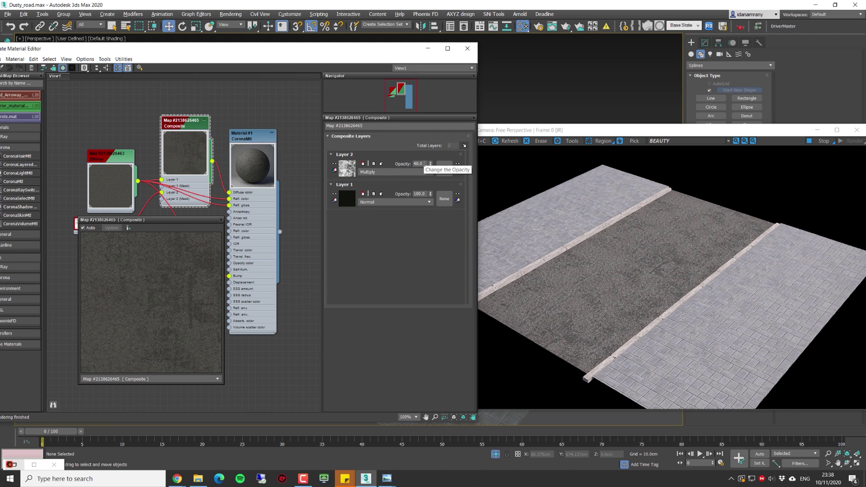
# - Try an opacity of 50 on Layer 2 and set it back to 40
pyautogui.moveTo(426, 164); pyautogui.dragTo(394, 166)
pyautogui.write('50')
pyautogui.press('Return')
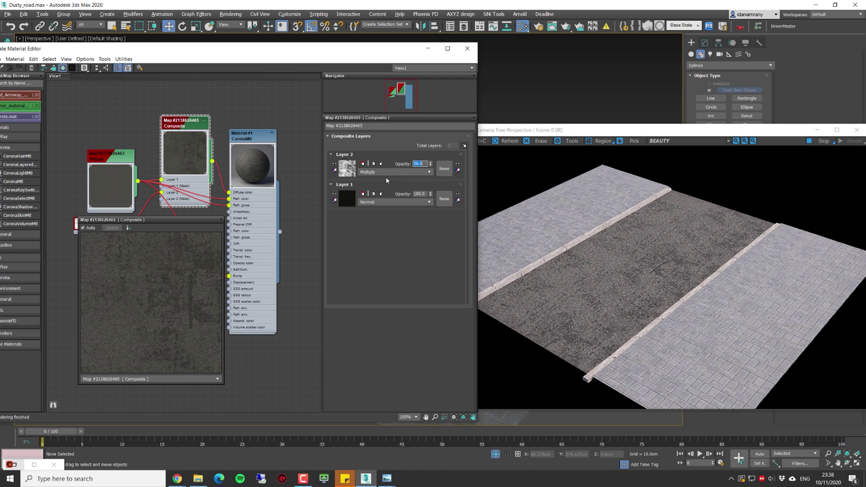
pyautogui.write('40')
pyautogui.press('Return')
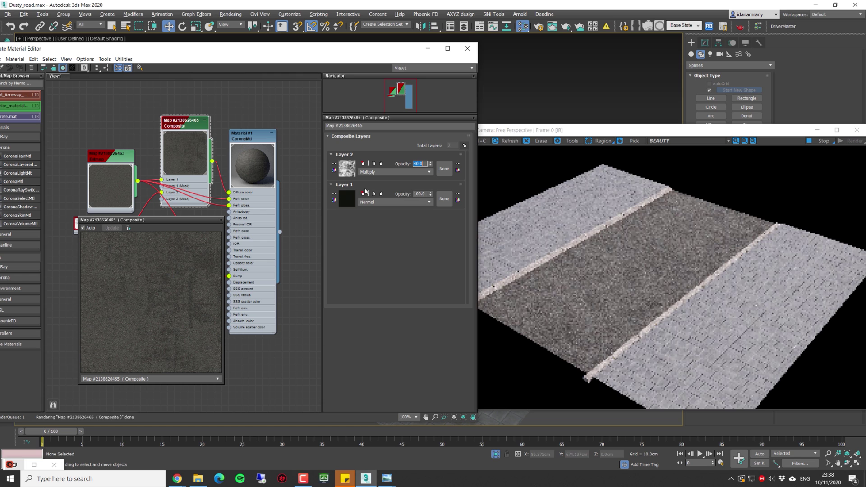
# - Add a third layer to the Composite map and assign the black-and-white cracks texture to it as a bitmap
pyautogui.click(465, 146)
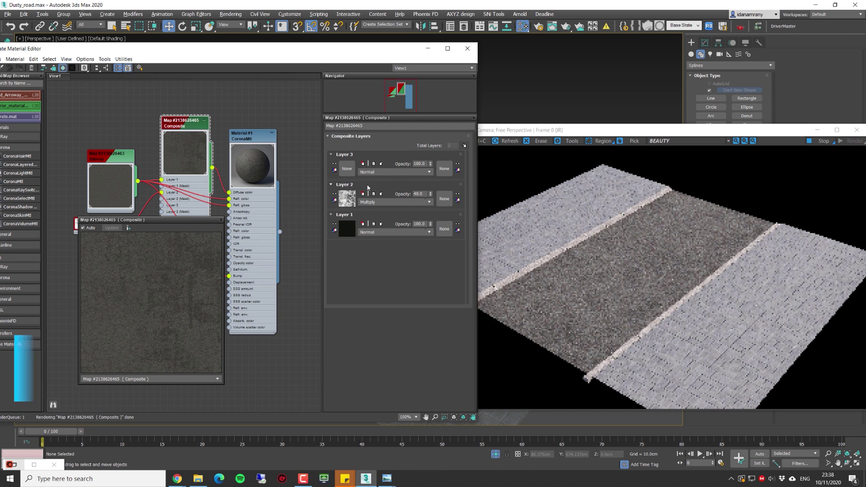
pyautogui.click(347, 169)
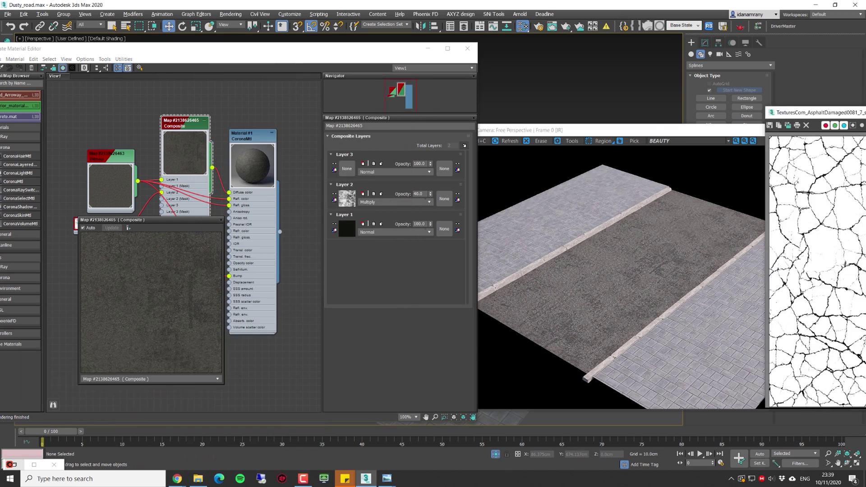
pyautogui.moveTo(789, 113); pyautogui.dragTo(857, 122)
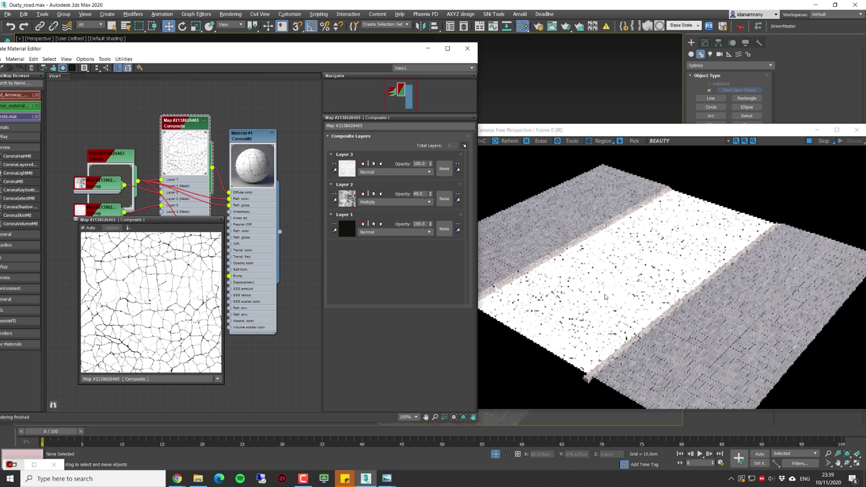
# - Set Layer 3's blend mode to Multiply and its opacity to 80
pyautogui.scroll(3, 632, 286)
pyautogui.scroll(3, 633, 287)
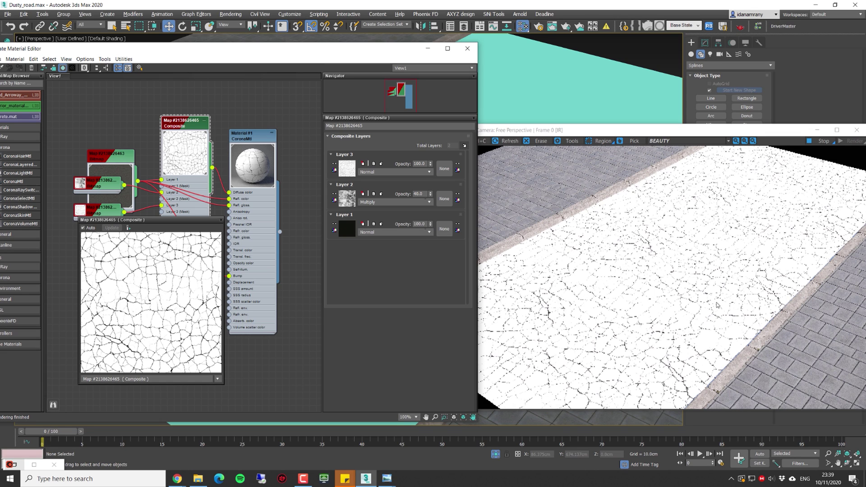
pyautogui.click(378, 172)
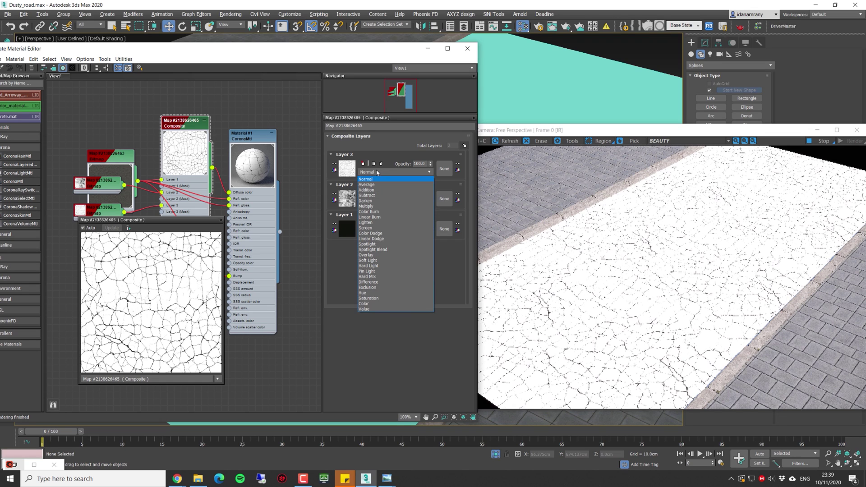
pyautogui.click(382, 206)
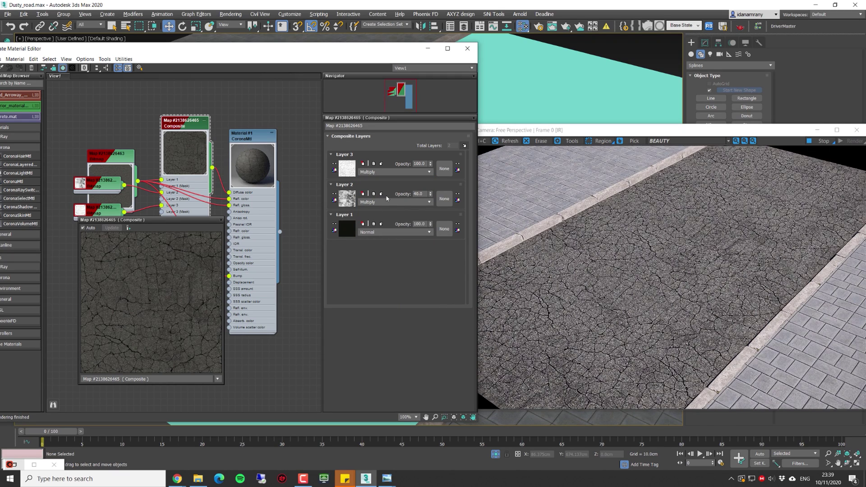
pyautogui.doubleClick(419, 163)
pyautogui.write('80')
pyautogui.press('Return')
# - View the dirt (12)1.png texture and assign it as the bitmap mask of Layer 3
pyautogui.click(444, 169)
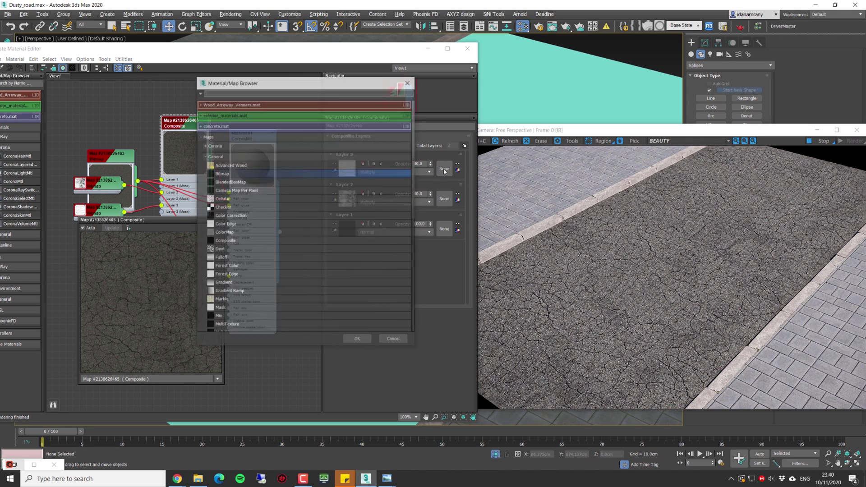
pyautogui.doubleClick(276, 174)
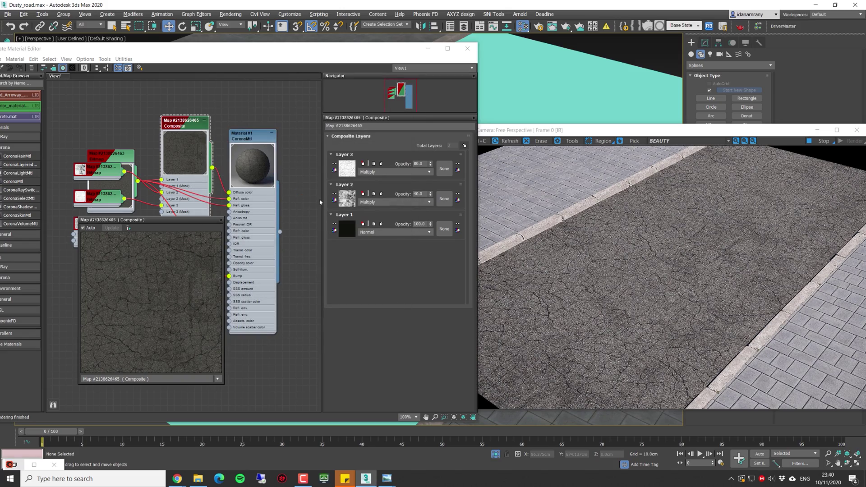
pyautogui.moveTo(865, 58); pyautogui.dragTo(467, 23)
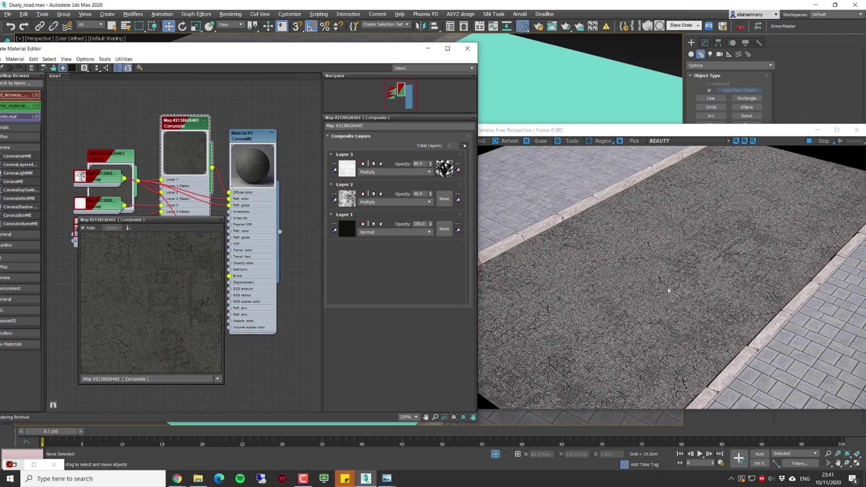
pyautogui.click(671, 22)
# - Open the parameters of Layer 3's mask bitmap and display that map in the viewport
pyautogui.moveTo(390, 53); pyautogui.dragTo(250, 50)
pyautogui.moveTo(496, 131); pyautogui.dragTo(507, 133)
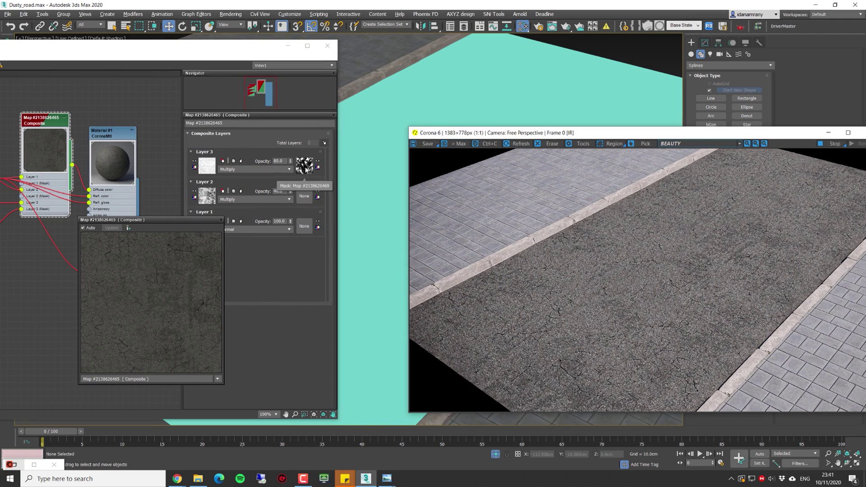
pyautogui.click(304, 166)
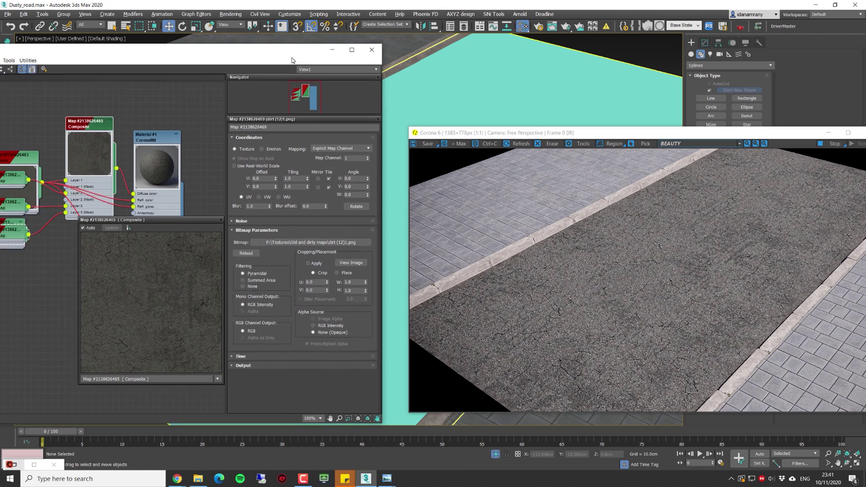
pyautogui.moveTo(214, 49); pyautogui.dragTo(415, 67)
pyautogui.click(125, 85)
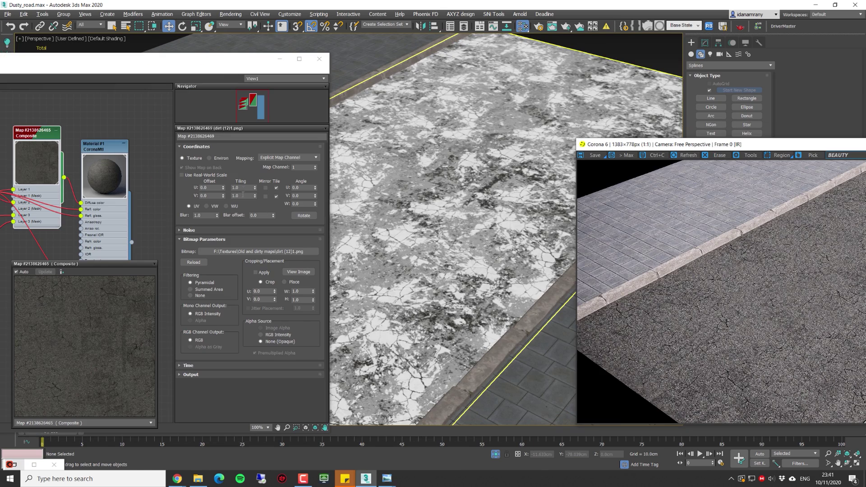
# - Set the U and V tiling of the dirt (12)1.png mask bitmap to 0.5
pyautogui.click(231, 187)
pyautogui.doubleClick(231, 187)
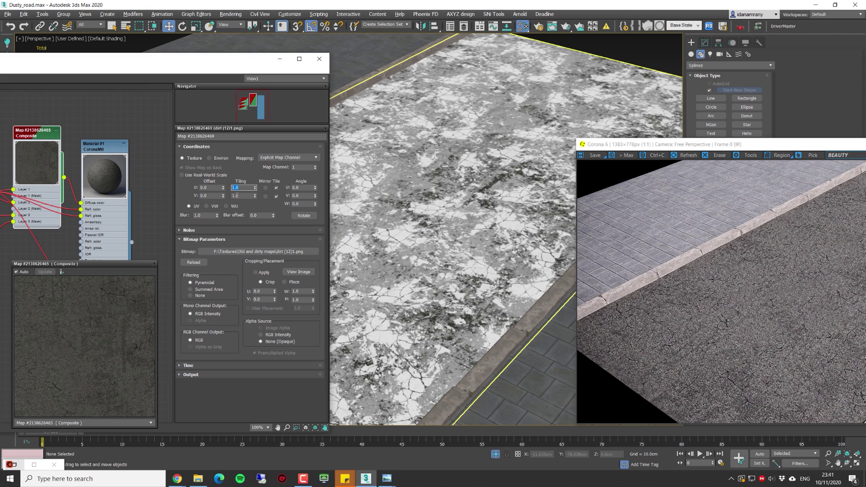
pyautogui.write('.5')
pyautogui.press('Return')
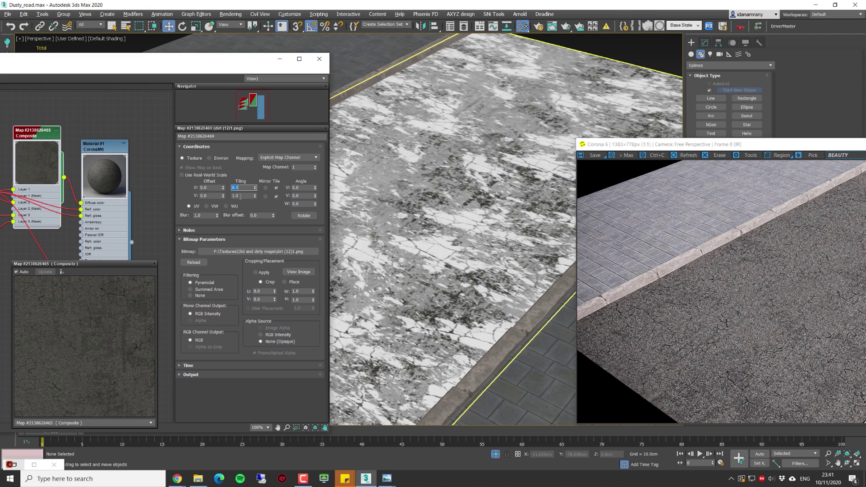
pyautogui.doubleClick(232, 195)
pyautogui.write('.5')
pyautogui.press('Return')
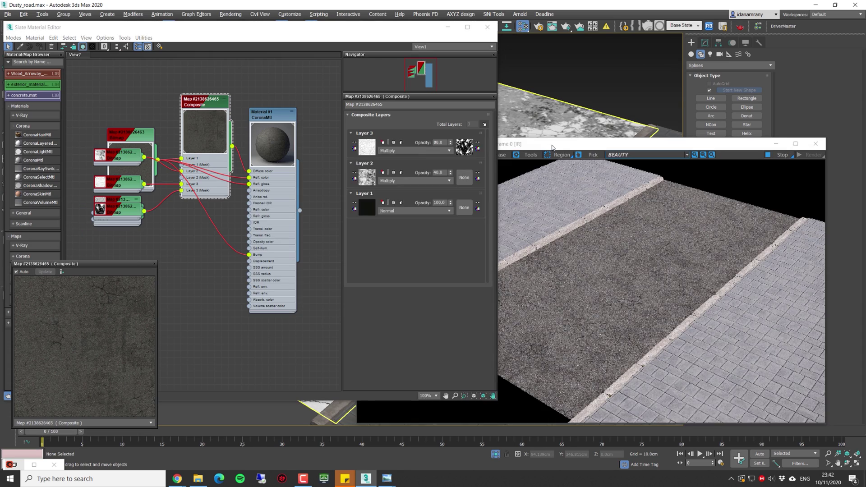
# - Add a fourth layer to the Composite map and place a copy, not an instance, of Layer 1's asphalt bitmap in it
pyautogui.click(562, 185)
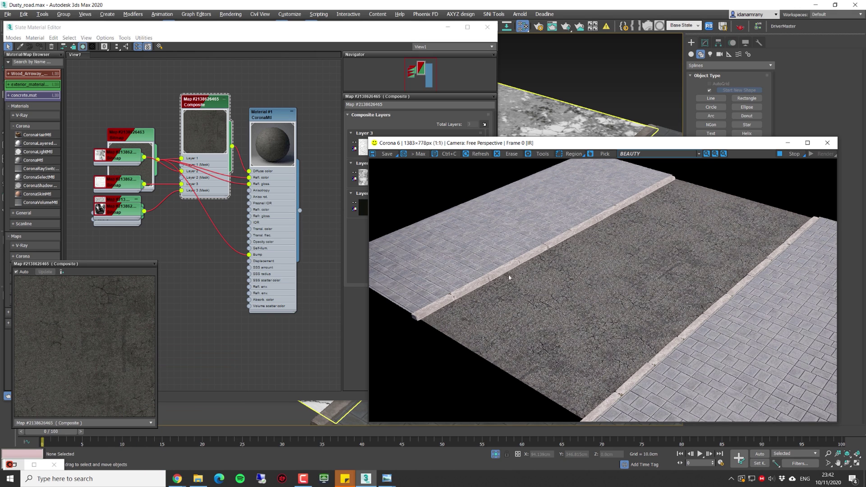
pyautogui.moveTo(597, 144); pyautogui.dragTo(603, 143)
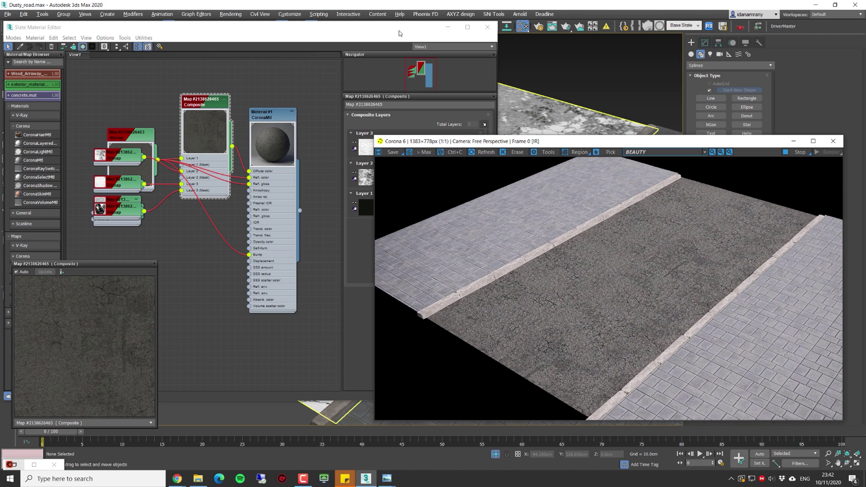
pyautogui.click(411, 44)
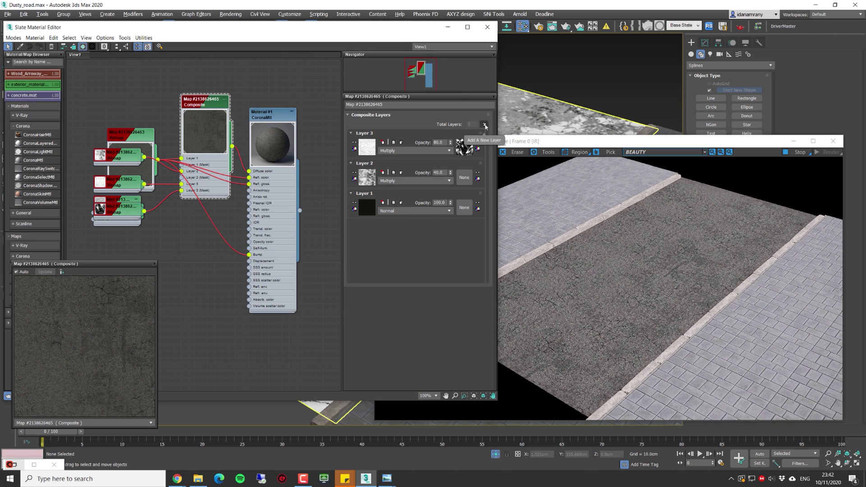
pyautogui.click(484, 125)
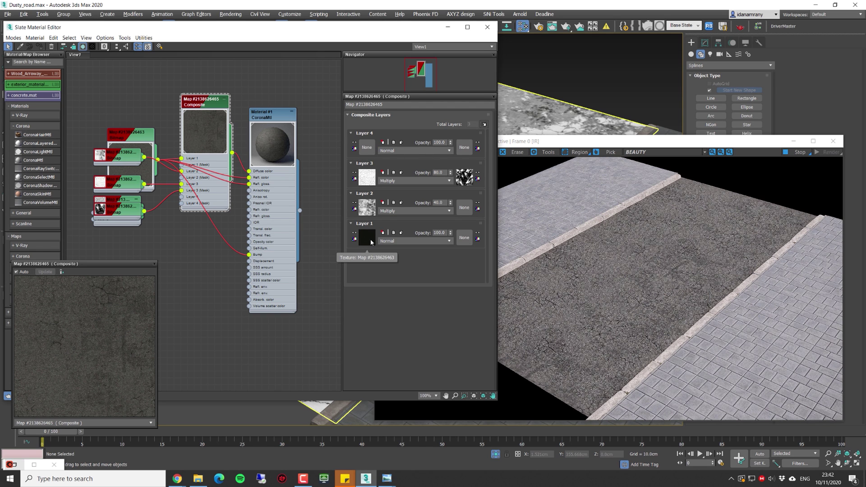
pyautogui.moveTo(374, 217); pyautogui.dragTo(367, 148)
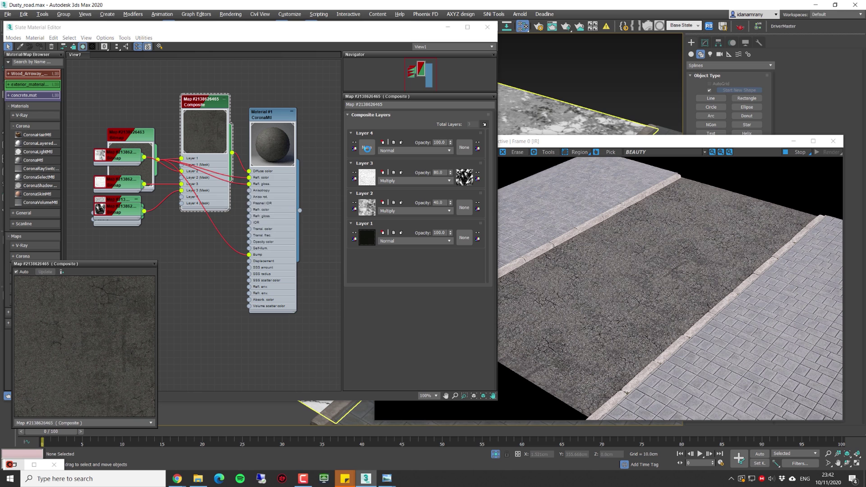
pyautogui.click(236, 215)
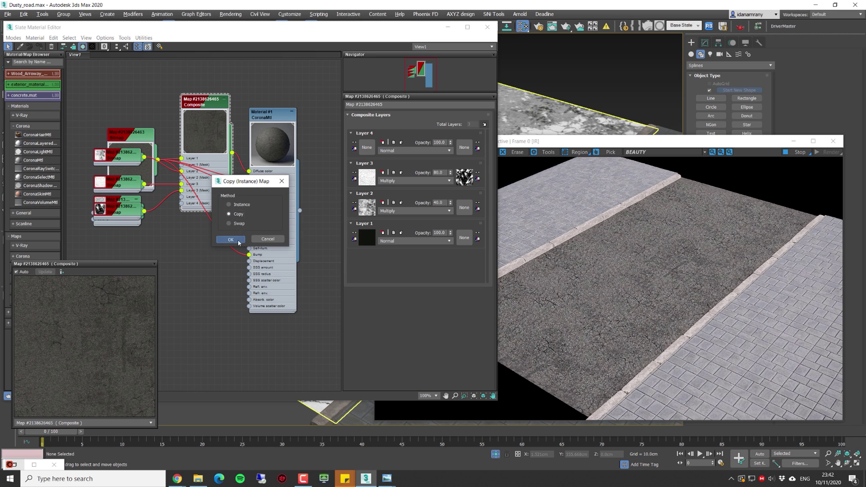
pyautogui.click(231, 239)
# - Insert a CoronaColorCorrect map between the copied asphalt bitmap and the Composite map's Layer 4
pyautogui.rightClick(174, 229)
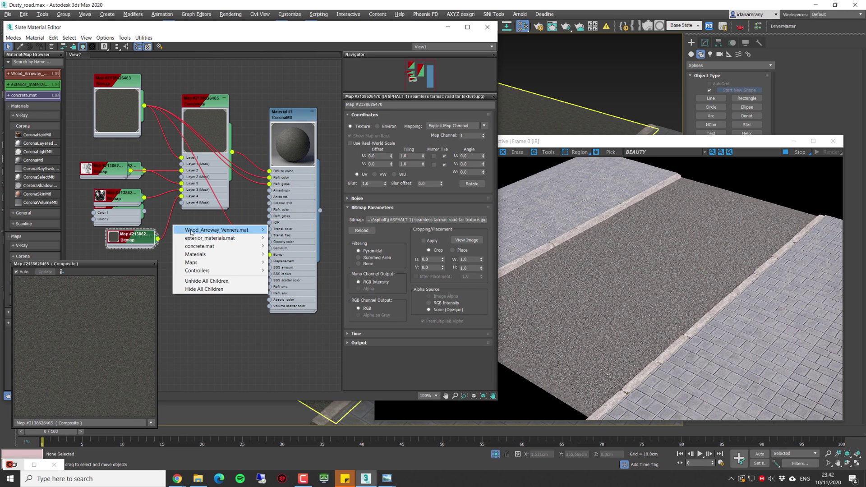
pyautogui.moveTo(196, 231)
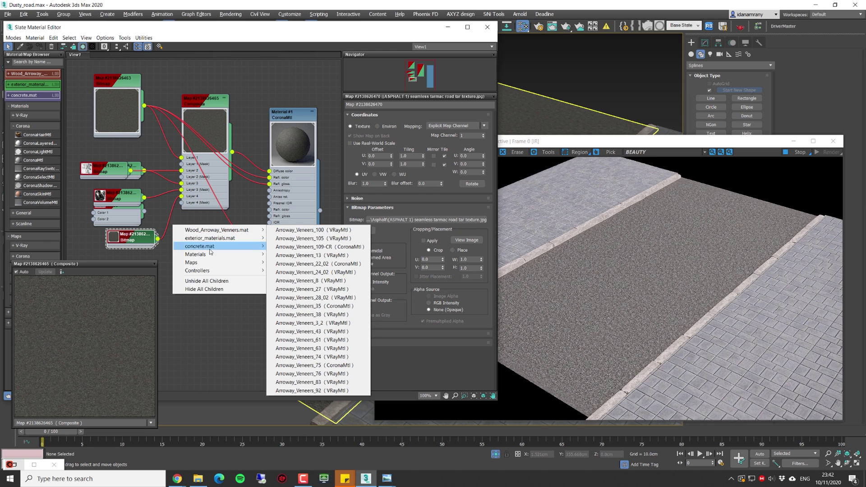
pyautogui.moveTo(214, 263)
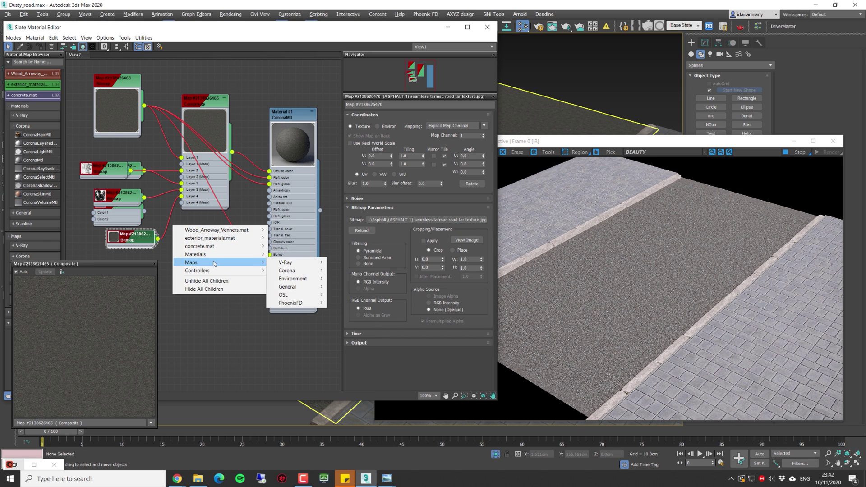
pyautogui.moveTo(297, 271)
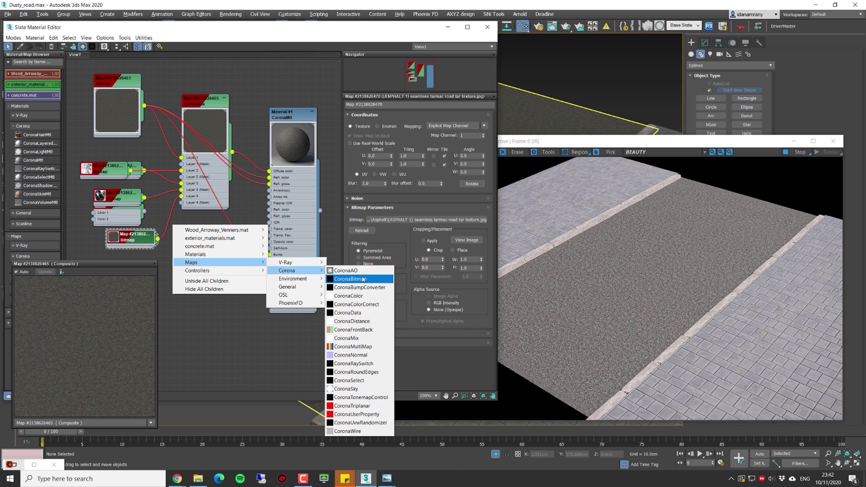
pyautogui.click(356, 305)
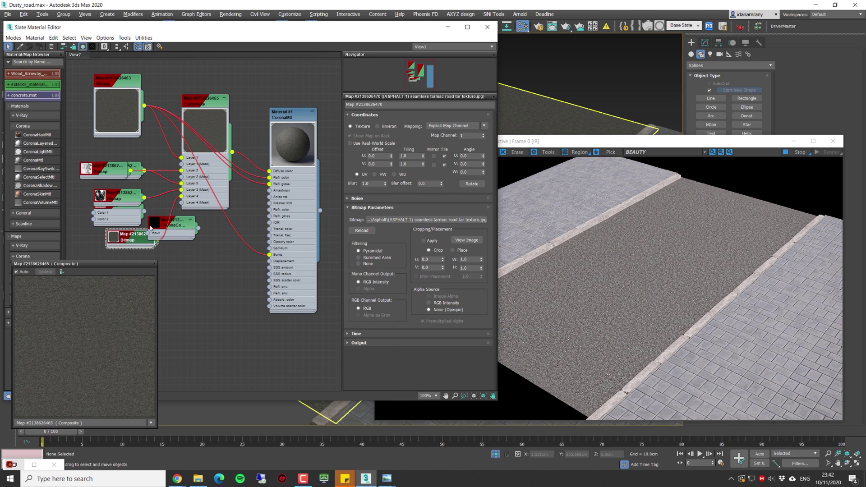
pyautogui.moveTo(135, 237); pyautogui.dragTo(168, 238)
# - Set the CoronaColorCorrect map's brightness to 0.1
pyautogui.doubleClick(166, 238)
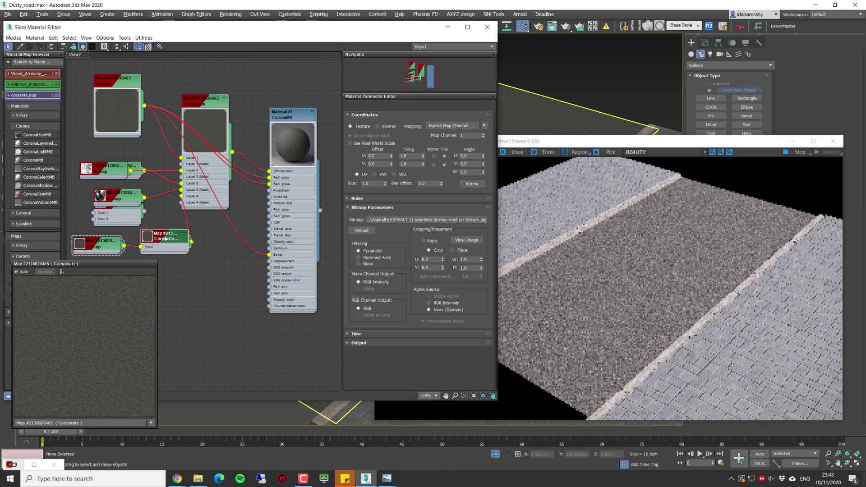
pyautogui.doubleClick(405, 164)
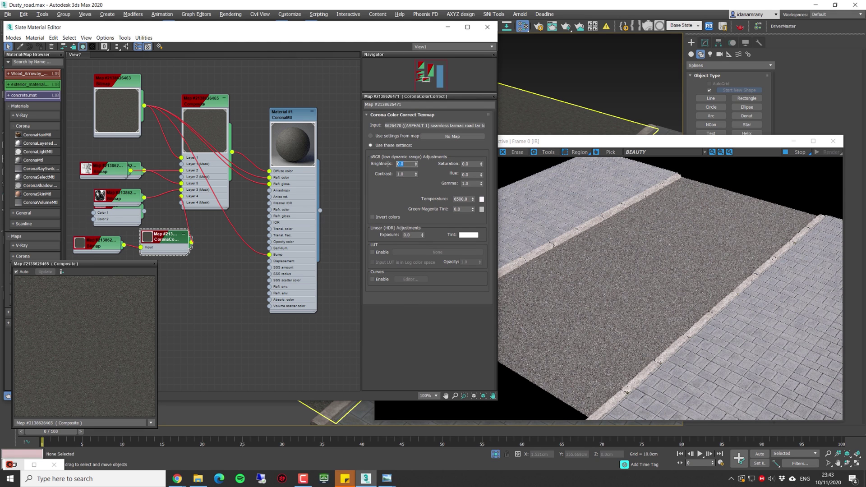
pyautogui.write('0.1')
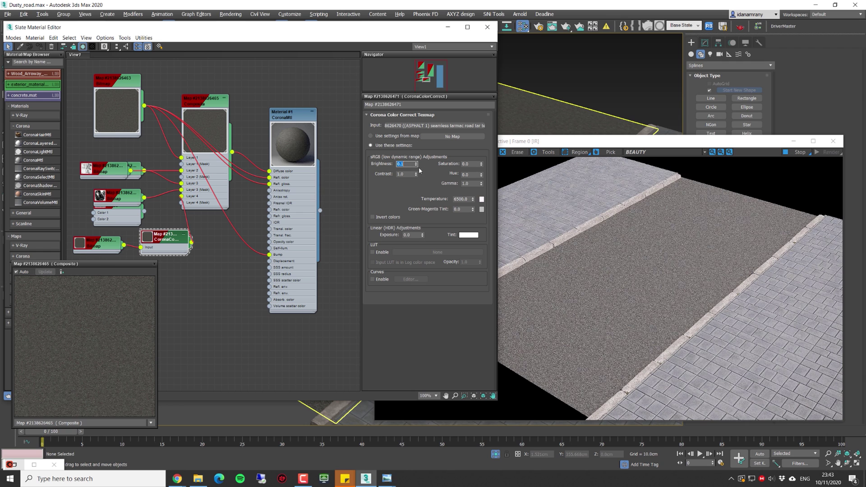
# - Raise the CoronaColorCorrect map's brightness to 0.15
pyautogui.press('Return')
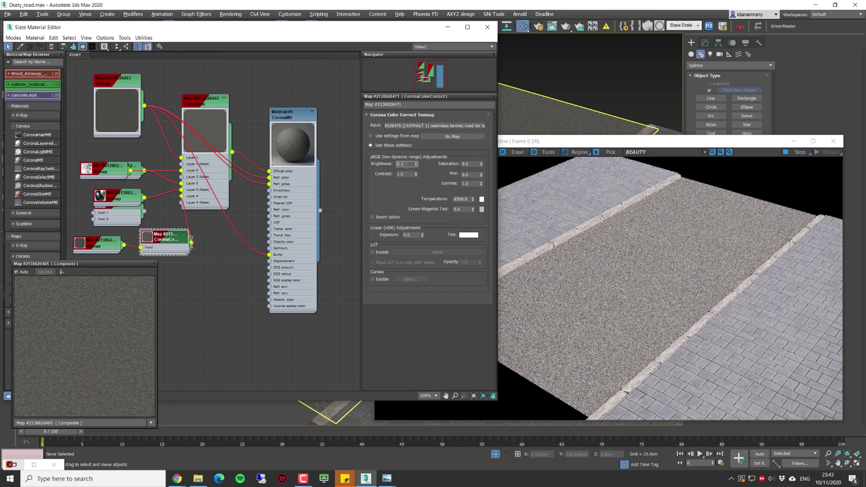
pyautogui.write('-')
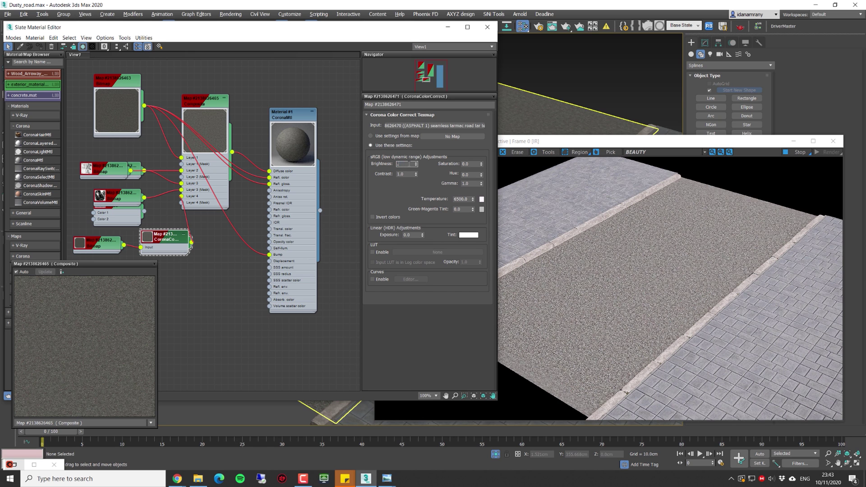
pyautogui.write('15')
pyautogui.press('Return')
# - Open the Composite map's layer settings and assign a CoronaDistance map as the mask of Layer 4
pyautogui.doubleClick(214, 99)
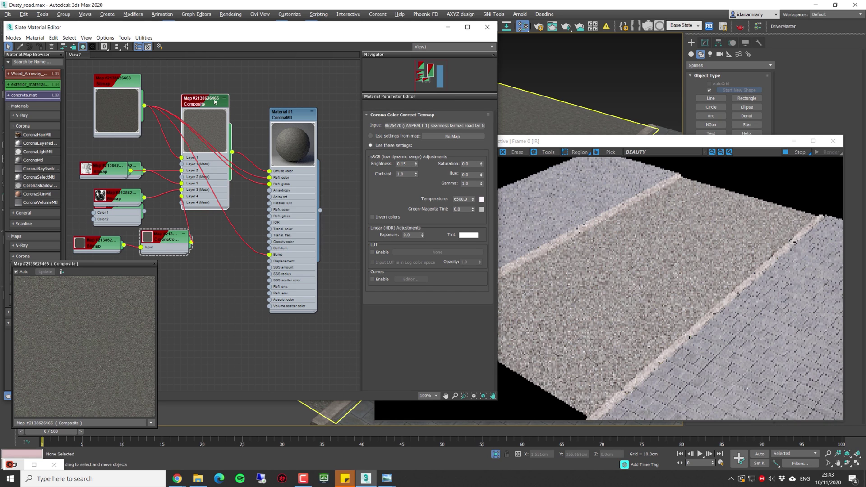
pyautogui.doubleClick(216, 103)
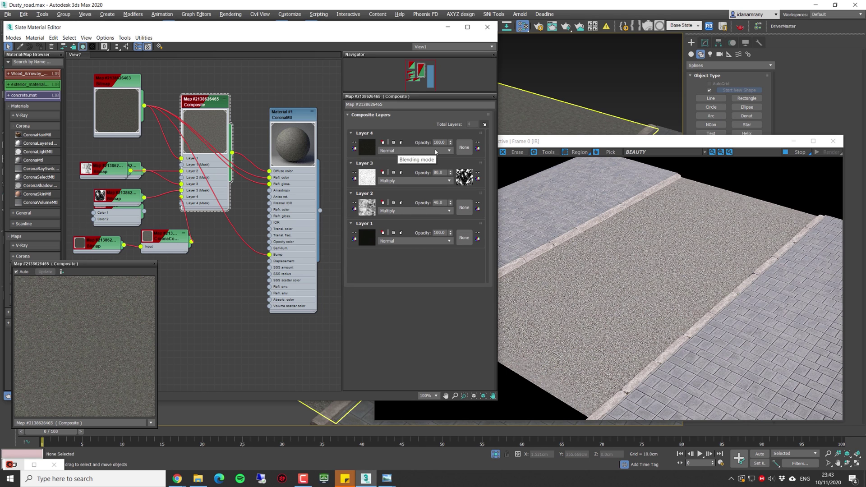
pyautogui.click(465, 147)
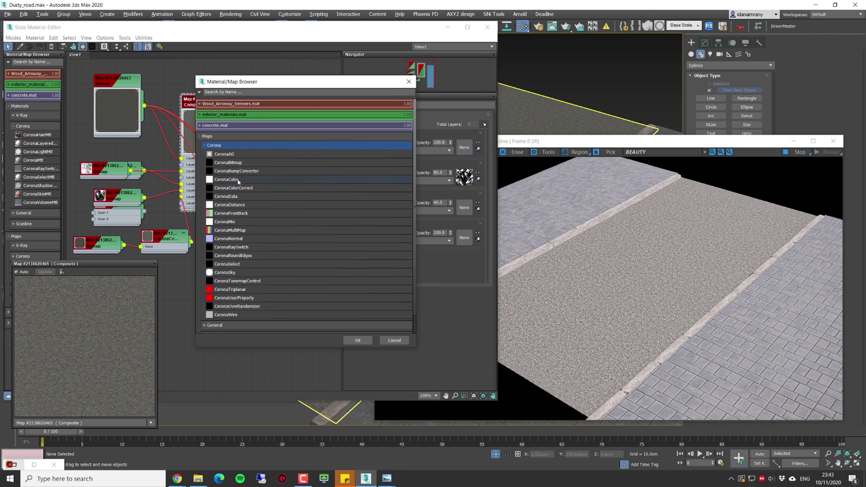
pyautogui.doubleClick(247, 206)
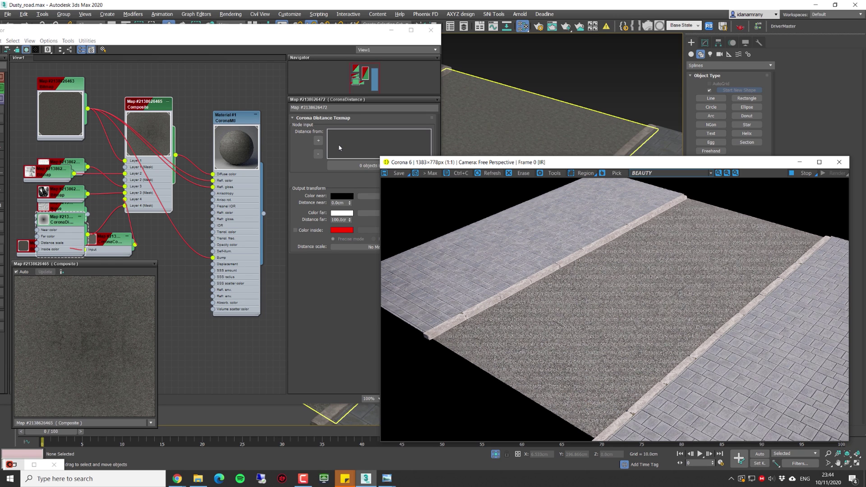
# - Add the Curb object to the CoronaDistance map's list of objects to measure distance from
pyautogui.moveTo(339, 31); pyautogui.dragTo(255, 35)
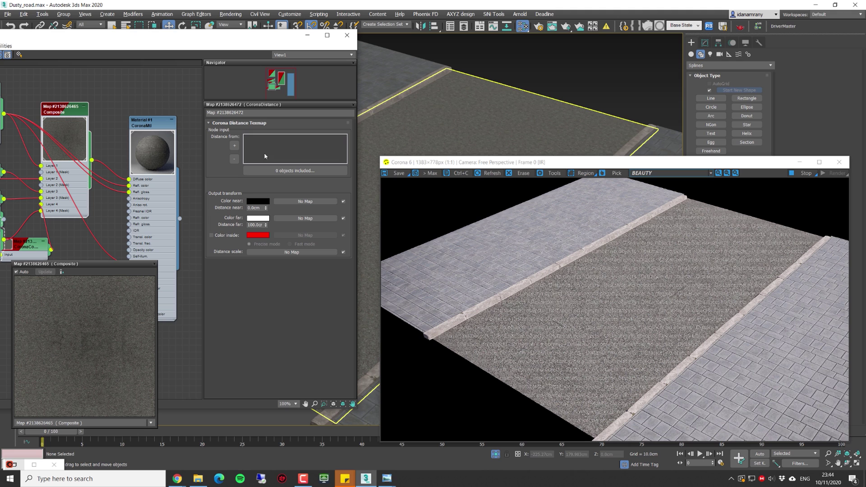
pyautogui.click(401, 95)
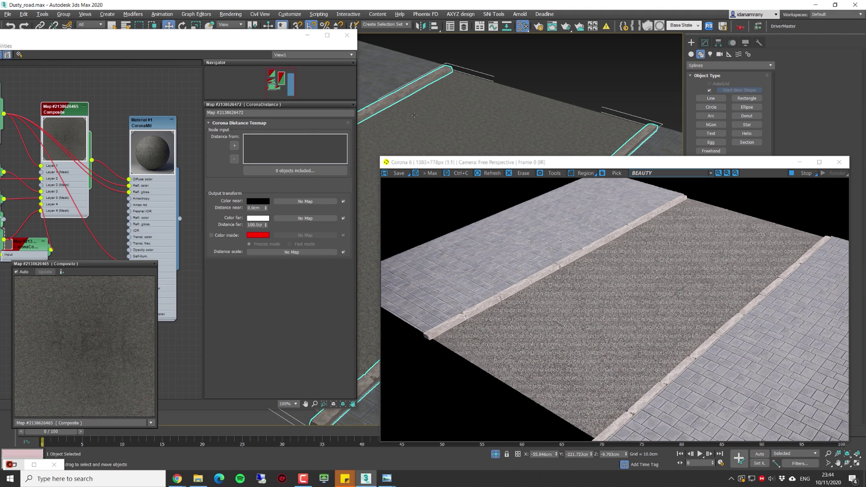
pyautogui.click(235, 148)
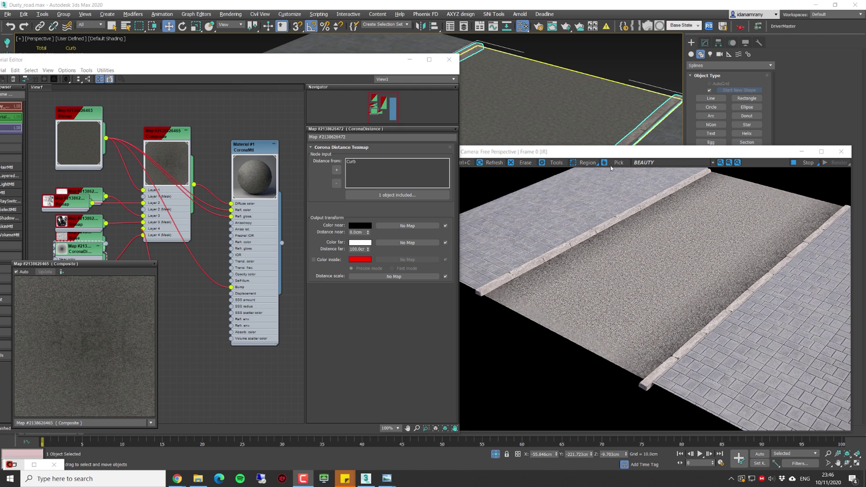
# - Uncover the CoronaDistance settings and swap the near and far colors so near is white and far is black
pyautogui.moveTo(607, 151); pyautogui.dragTo(603, 141)
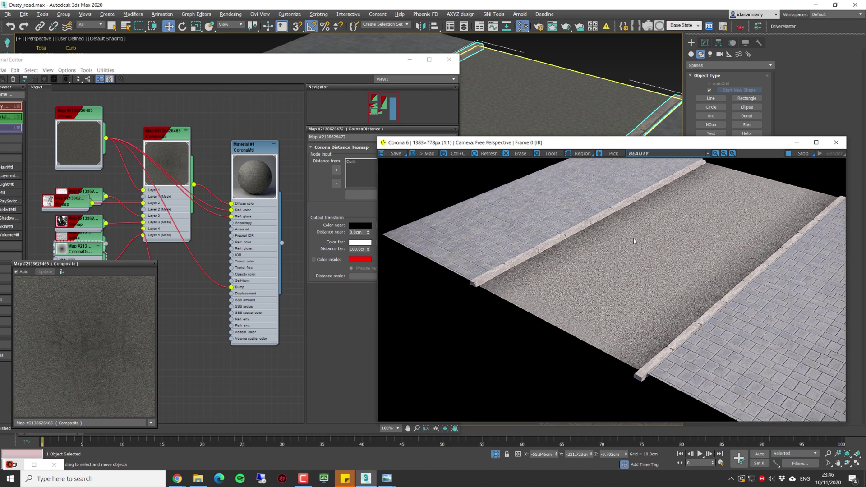
pyautogui.moveTo(612, 140); pyautogui.dragTo(612, 138)
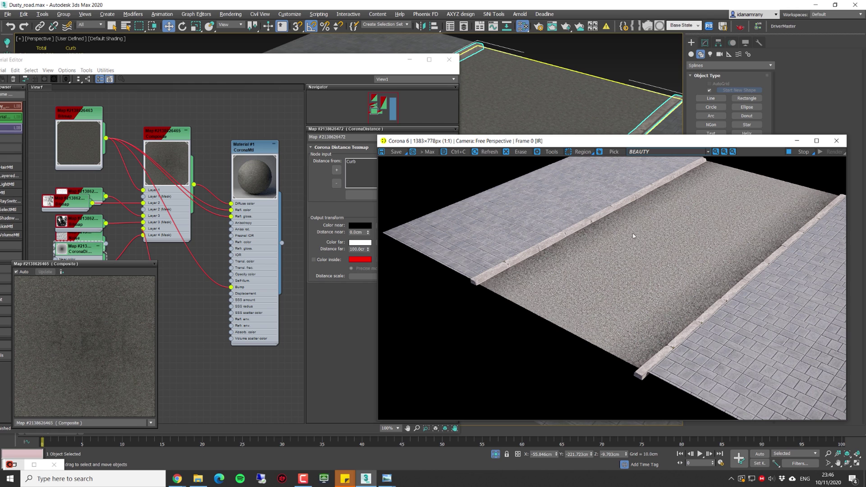
pyautogui.moveTo(574, 140); pyautogui.dragTo(589, 138)
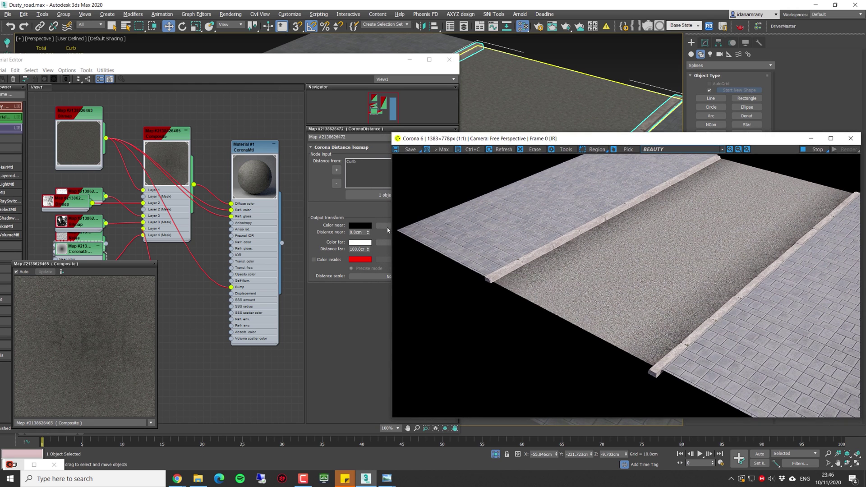
pyautogui.click(369, 298)
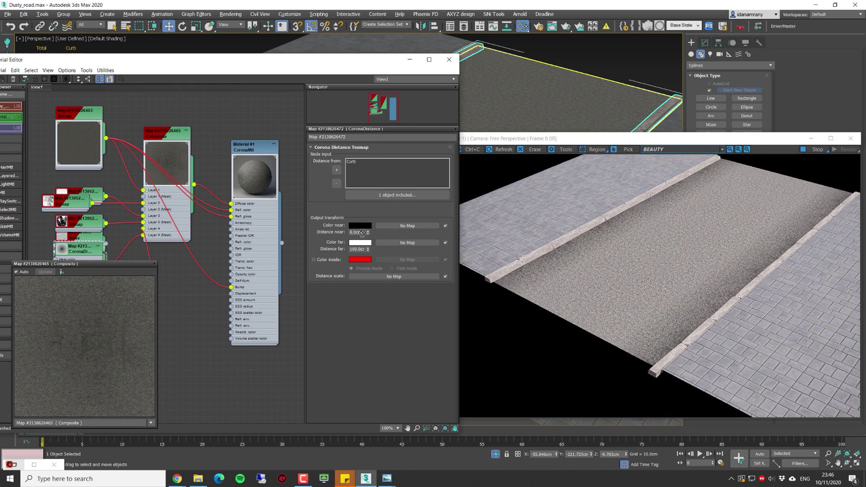
pyautogui.moveTo(362, 244); pyautogui.dragTo(360, 225)
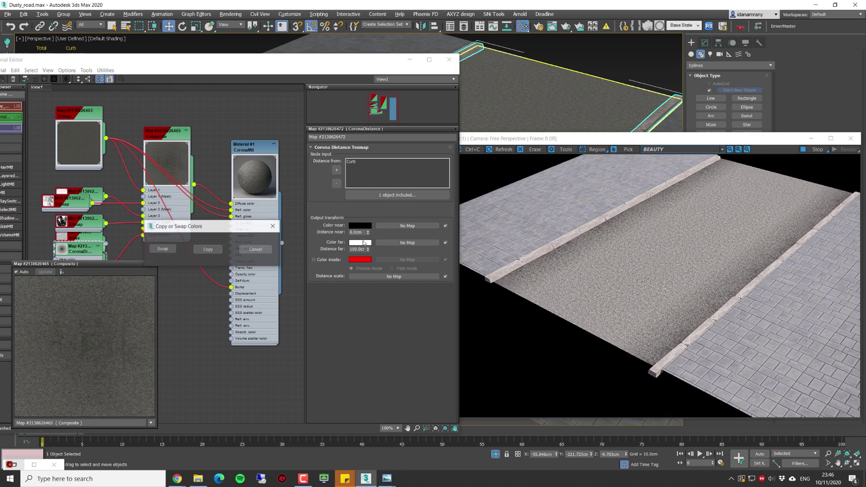
pyautogui.click(162, 249)
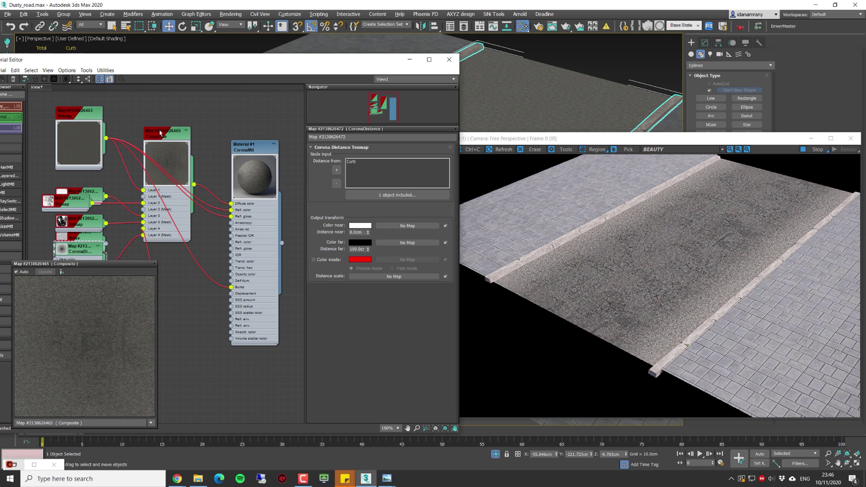
# - Reopen the CoronaDistance map and try a far distance of 121 cm, raising it to about 149 cm
pyautogui.moveTo(173, 246); pyautogui.dragTo(214, 212, button='middle')
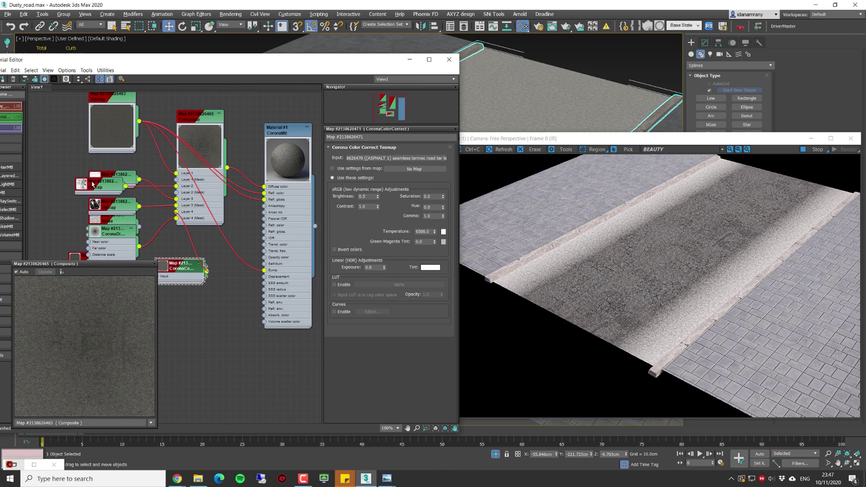
pyautogui.moveTo(92, 184); pyautogui.dragTo(99, 184)
pyautogui.click(122, 230)
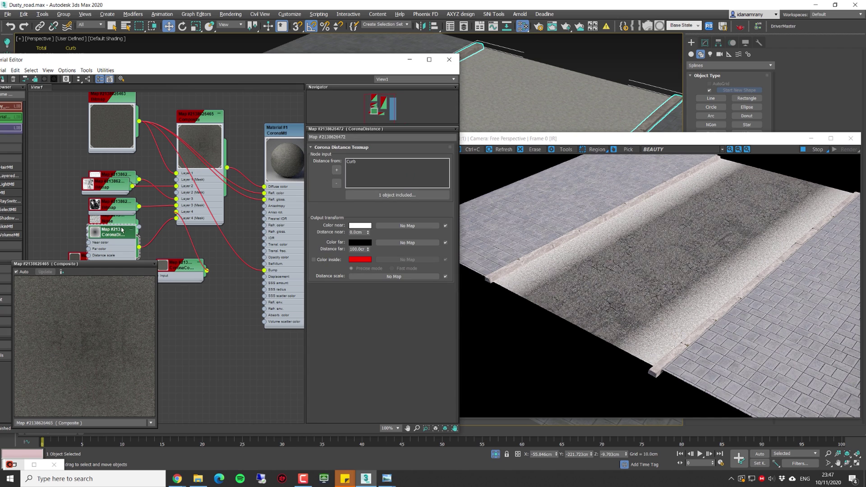
pyautogui.doubleClick(352, 247)
pyautogui.write('121')
pyautogui.press('Return')
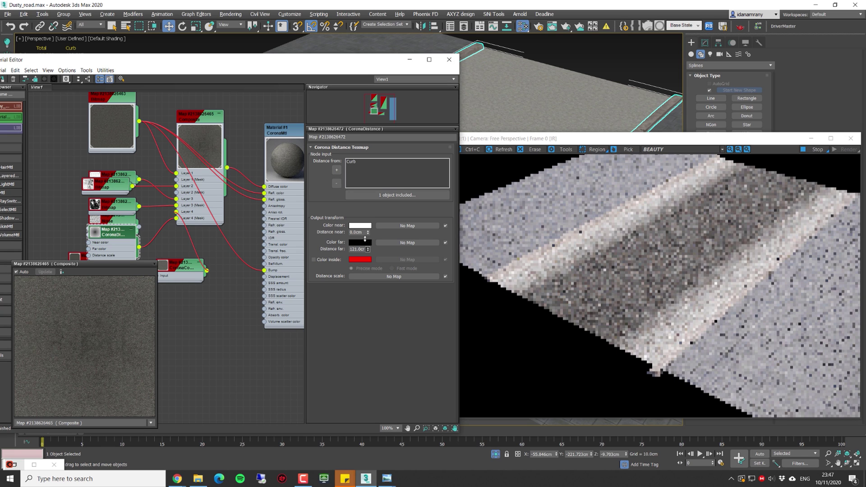
pyautogui.moveTo(364, 239)
pyautogui.mouseDown()
pyautogui.moveTo(355, 199)
pyautogui.moveTo(379, 238)
pyautogui.moveTo(376, 231)
pyautogui.mouseUp()
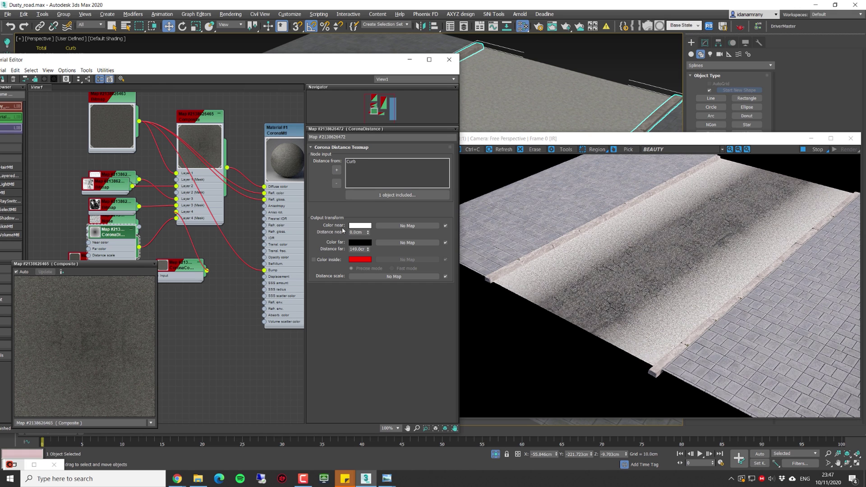
# - Set the CoronaDistance map's far distance to 150 cm, trying 150 cm for the near distance before resetting it to 0
pyautogui.moveTo(367, 232)
pyautogui.mouseDown()
pyautogui.moveTo(368, 217)
pyautogui.moveTo(368, 232)
pyautogui.mouseUp()
pyautogui.write('150')
pyautogui.press('Tab')
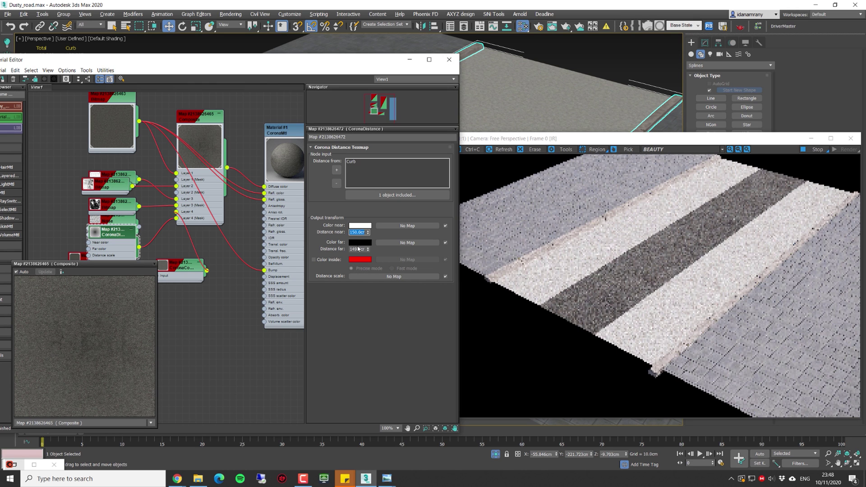
pyautogui.write('150')
pyautogui.press('Return')
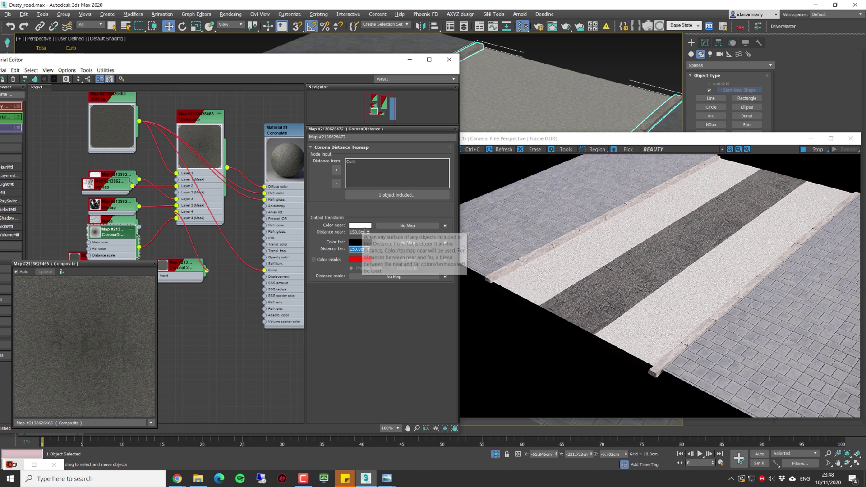
pyautogui.rightClick(368, 234)
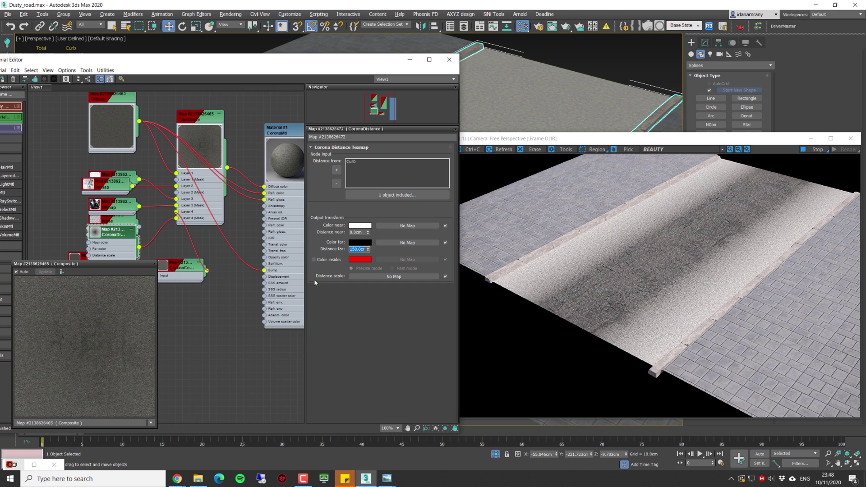
# - Assign a Noise map to the CoronaDistance map's distance scale
pyautogui.click(398, 276)
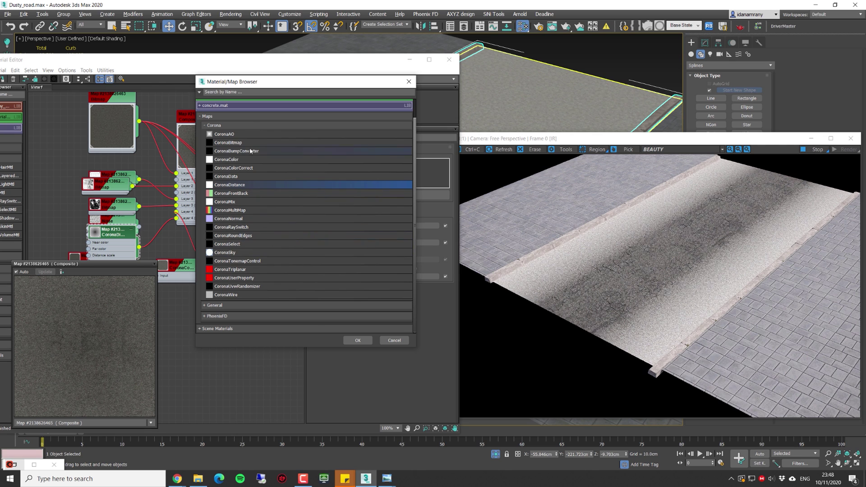
pyautogui.doubleClick(244, 272)
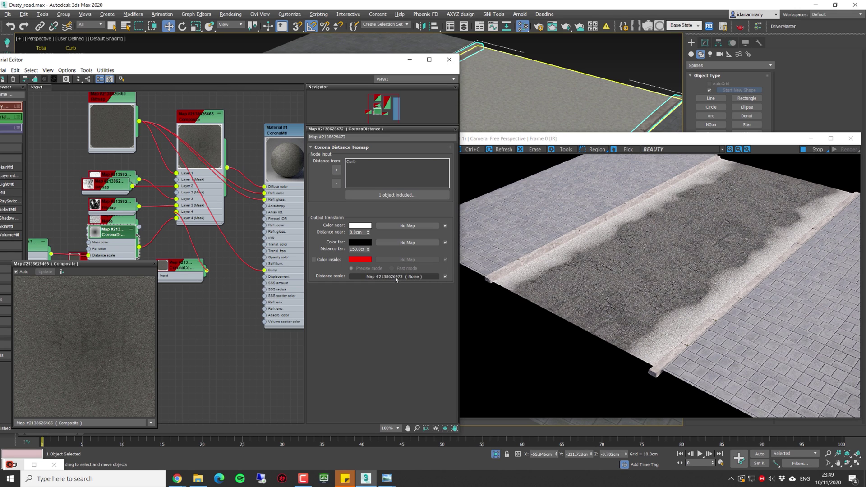
# - Swap the Noise map from the distance scale into the near color slot and reduce the far distance to narrow the curbside bands
pyautogui.moveTo(397, 280); pyautogui.dragTo(403, 228)
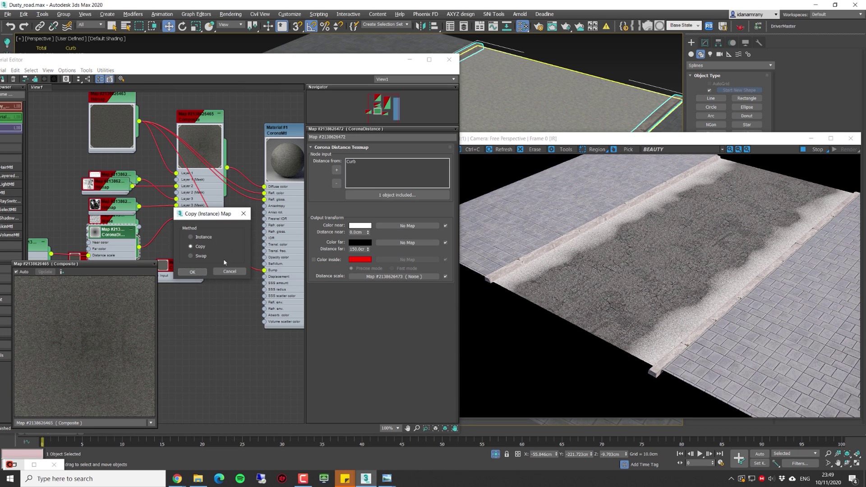
pyautogui.click(200, 272)
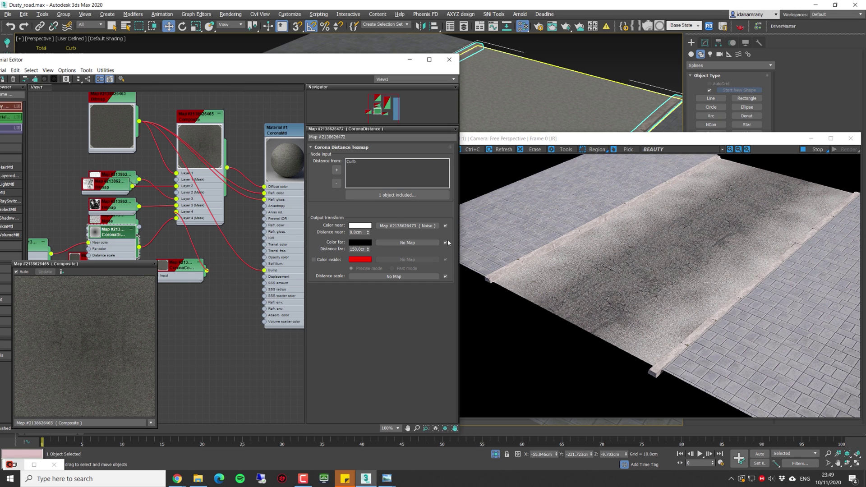
pyautogui.moveTo(368, 250); pyautogui.dragTo(371, 265)
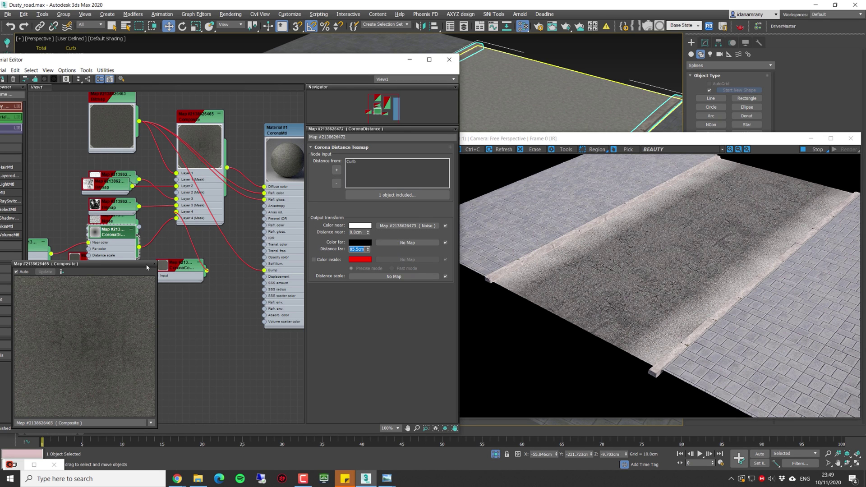
# - Set the CoronaColorCorrect map's brightness to 0.25 after trying 0.1 and 0.2
pyautogui.click(177, 266)
pyautogui.click(362, 197)
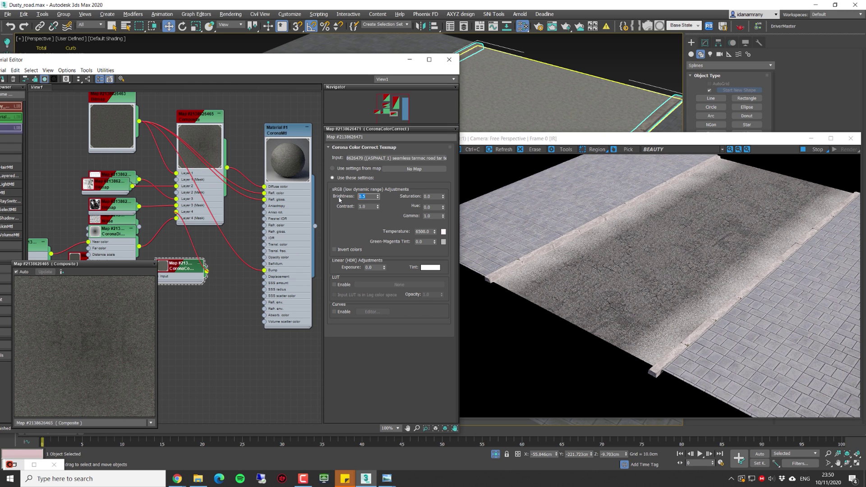
pyautogui.write('0.1')
pyautogui.press('Return')
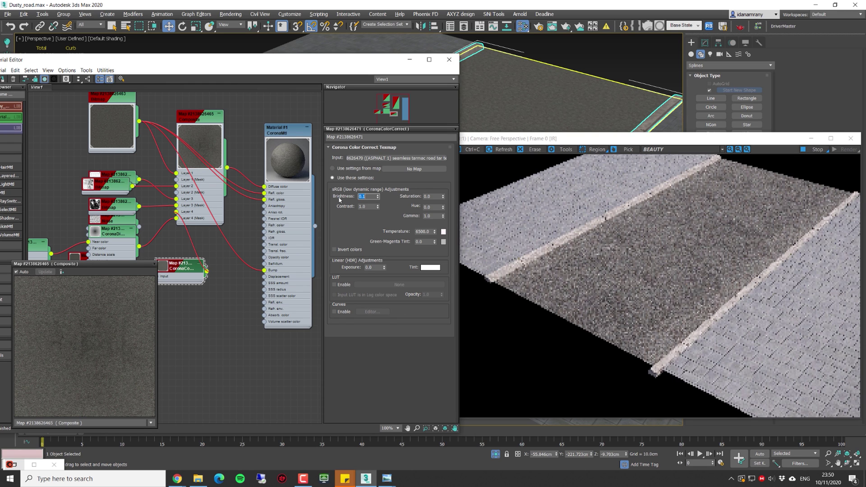
pyautogui.press('BackSpace')
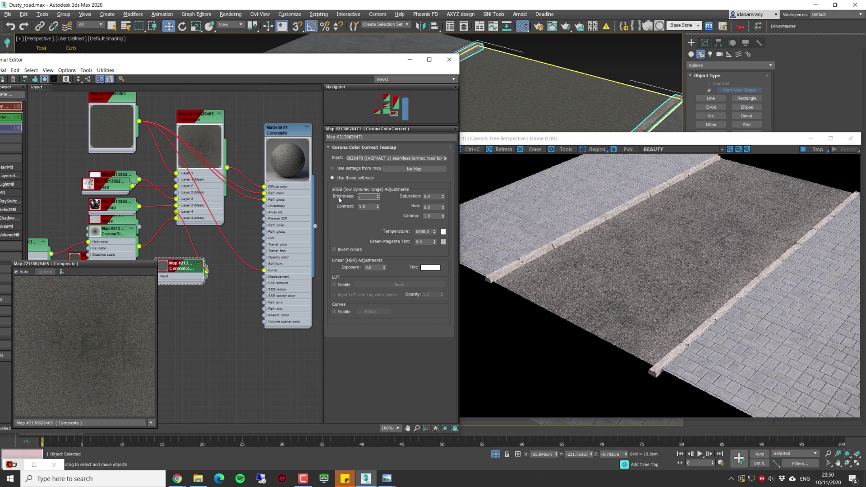
pyautogui.write('0.2')
pyautogui.press('Return')
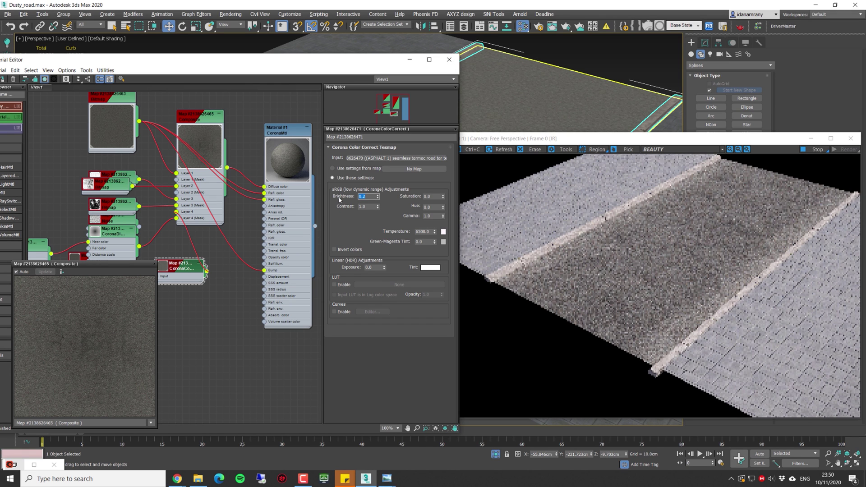
pyautogui.press('BackSpace')
pyautogui.write('.25')
pyautogui.press('Return')
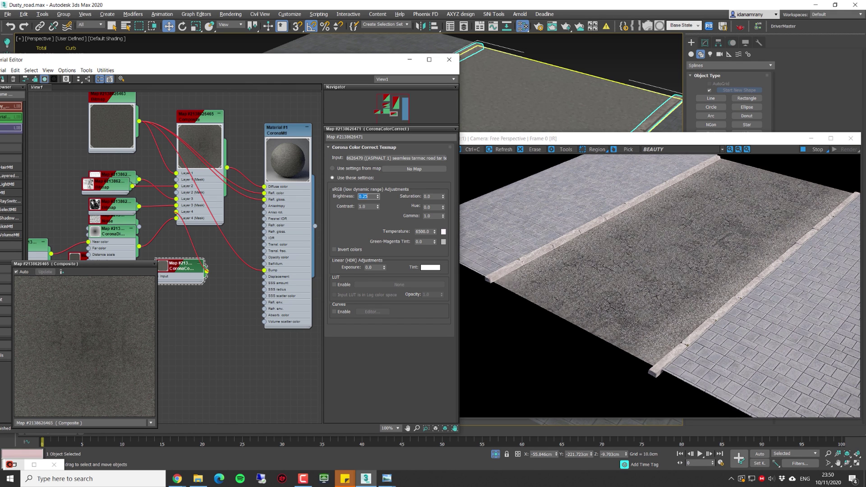
# - Add a fifth layer to the Composite map and bring the leaf-covered grass image TexturesCom_Grass0094_1_seamless_M.jpg into view
pyautogui.doubleClick(218, 173)
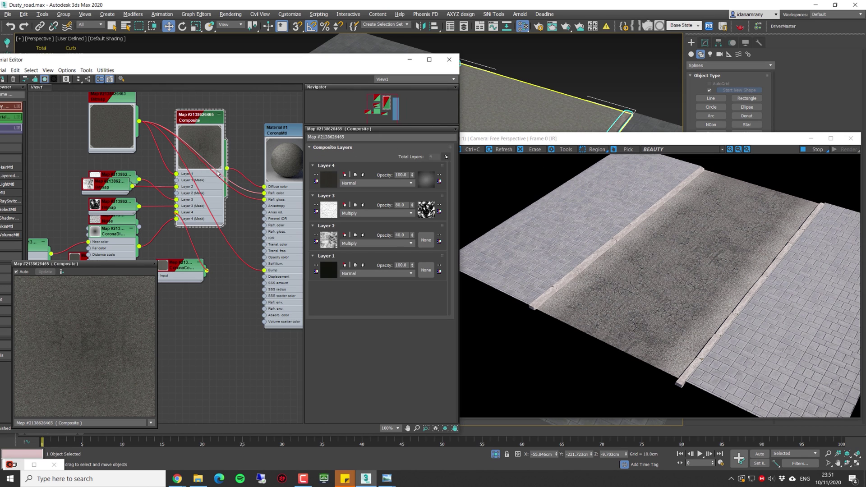
pyautogui.click(446, 157)
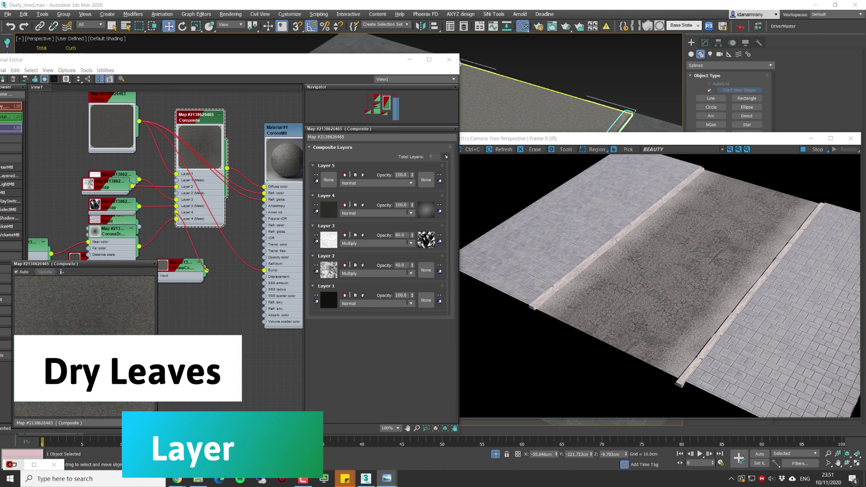
pyautogui.moveTo(865, 64); pyautogui.dragTo(496, 78)
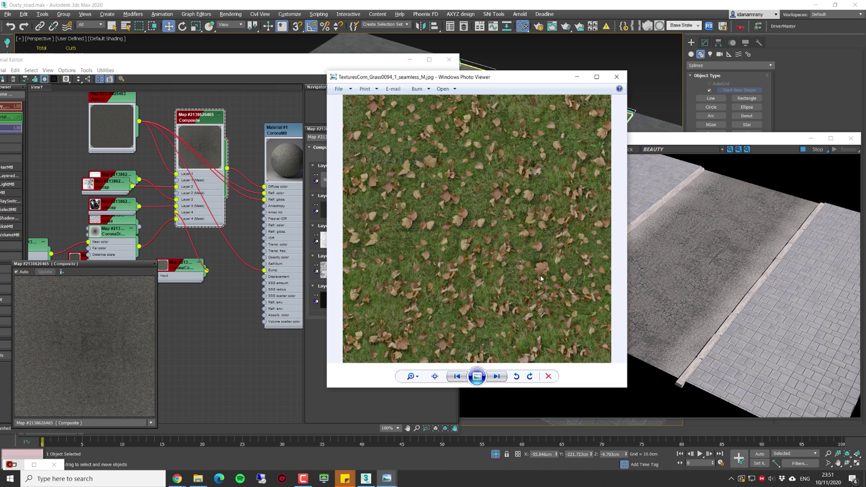
# - Load the leaf cut-out image TexturesCom_Grass0094_1_seamless_M.png as a Bitmap in Layer 5 of the Composite map
pyautogui.press('Right')
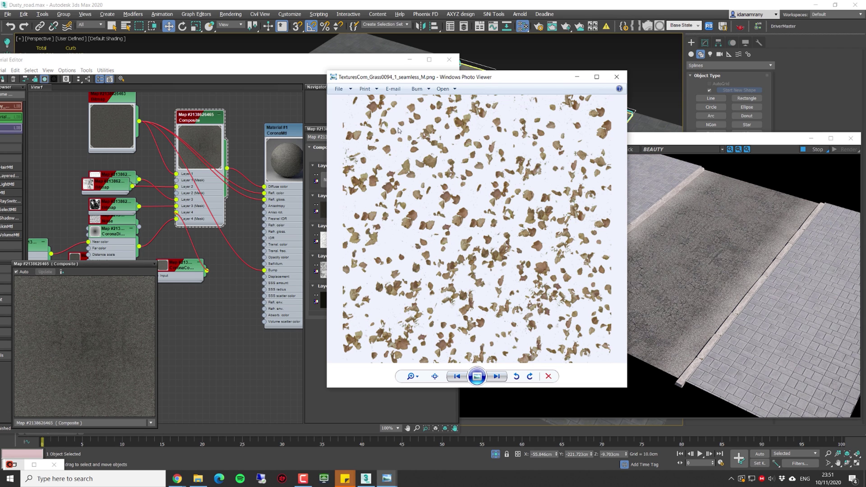
pyautogui.moveTo(483, 78); pyautogui.dragTo(685, 81)
pyautogui.click(329, 184)
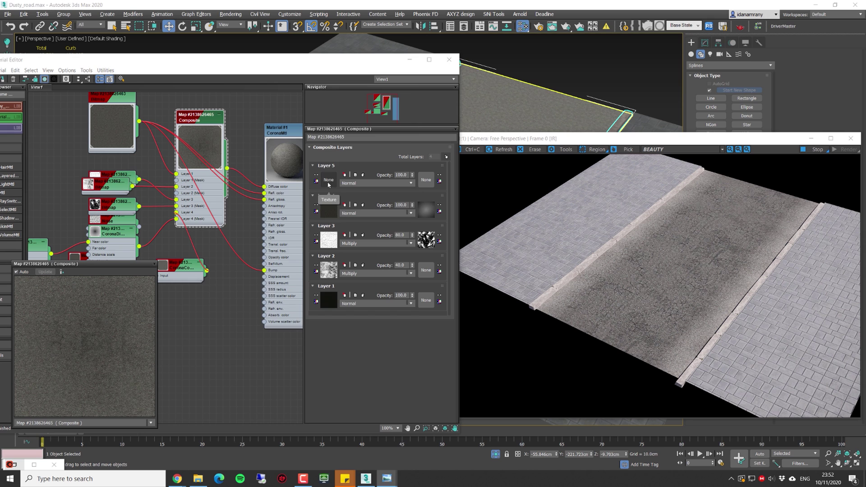
pyautogui.click(329, 180)
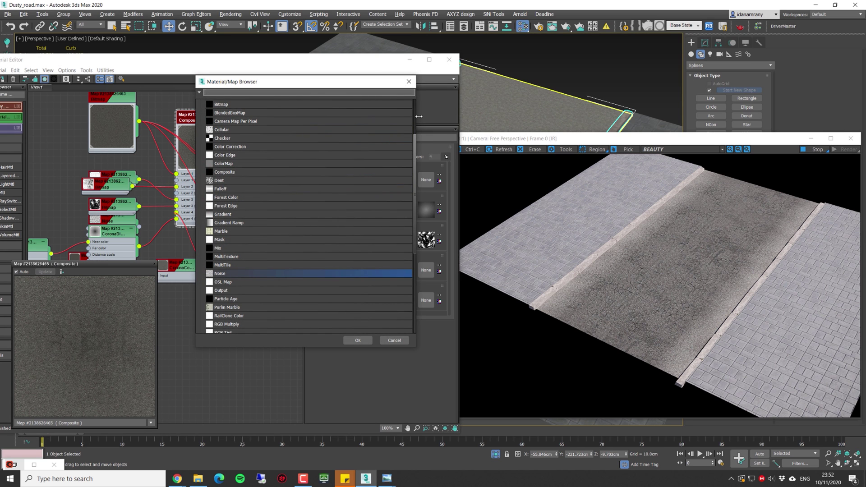
pyautogui.moveTo(416, 118); pyautogui.dragTo(414, 118)
pyautogui.scroll(3, 344, 126)
pyautogui.doubleClick(229, 174)
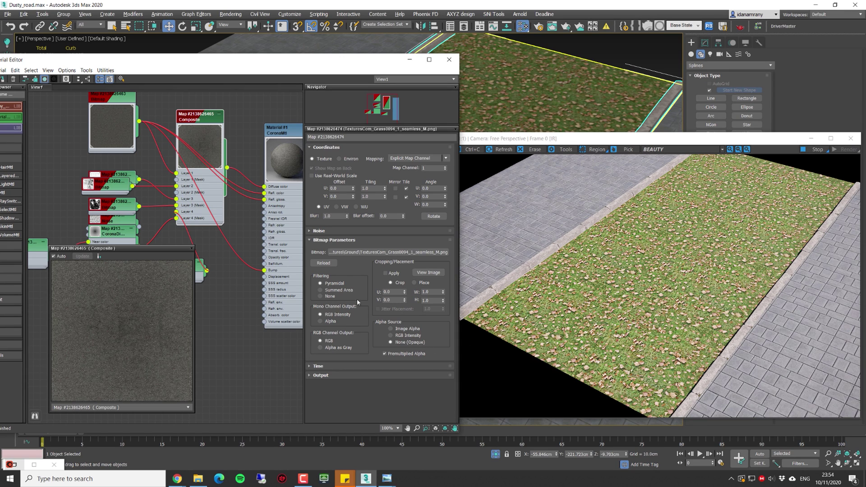
# - Set the leaf bitmap's alpha source to Image Alpha and check the leaves close up in the render
pyautogui.click(407, 331)
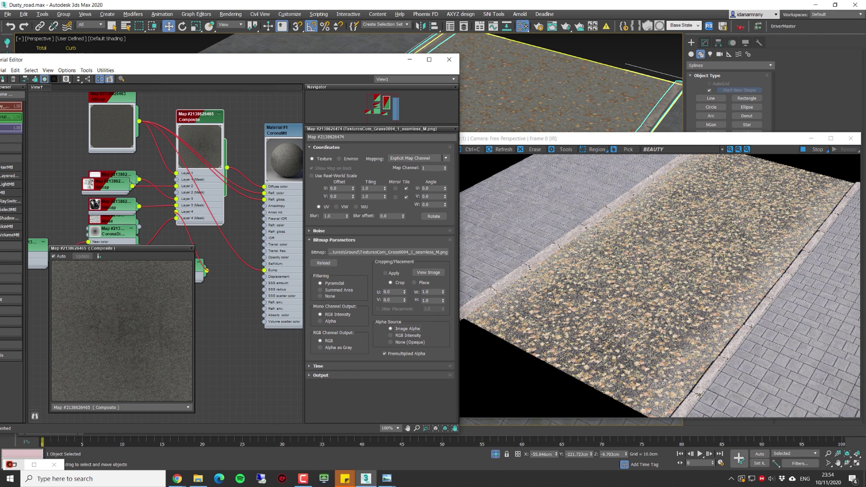
pyautogui.scroll(5, 508, 197)
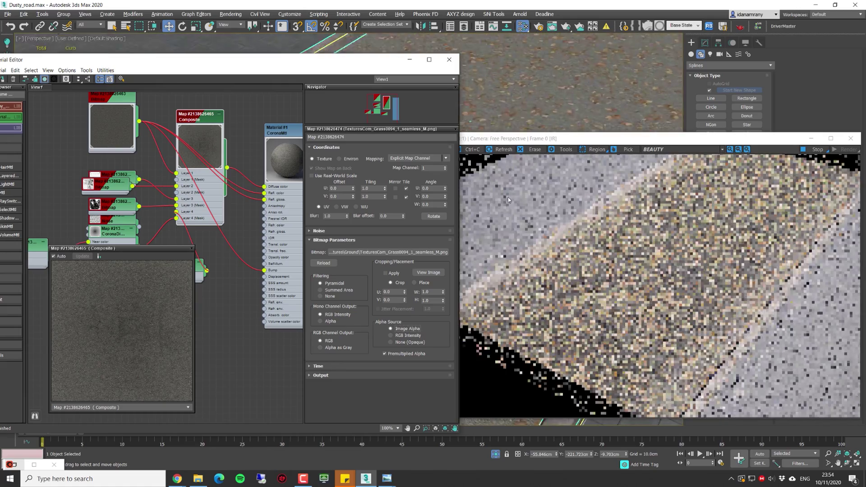
pyautogui.scroll(1, 509, 198)
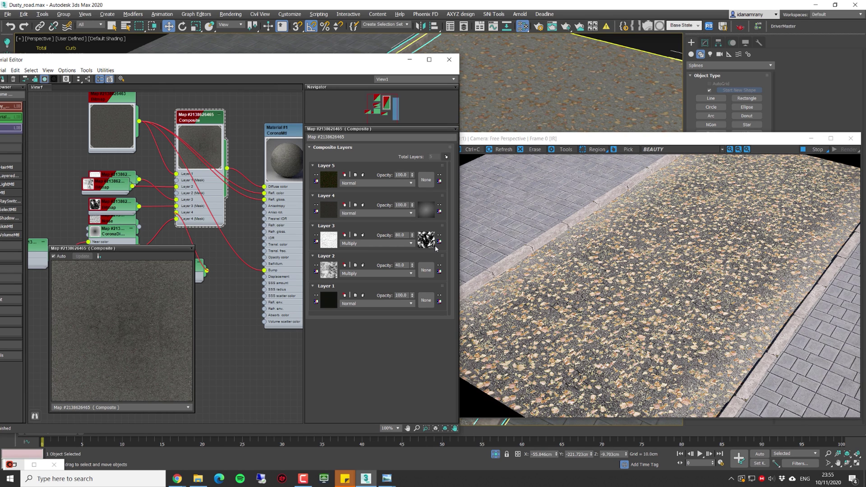
# - Copy the CoronaDistance mask from Layer 4 to the Layer 5 mask of the Composite map
pyautogui.click(430, 214)
pyautogui.moveTo(431, 214); pyautogui.dragTo(426, 180)
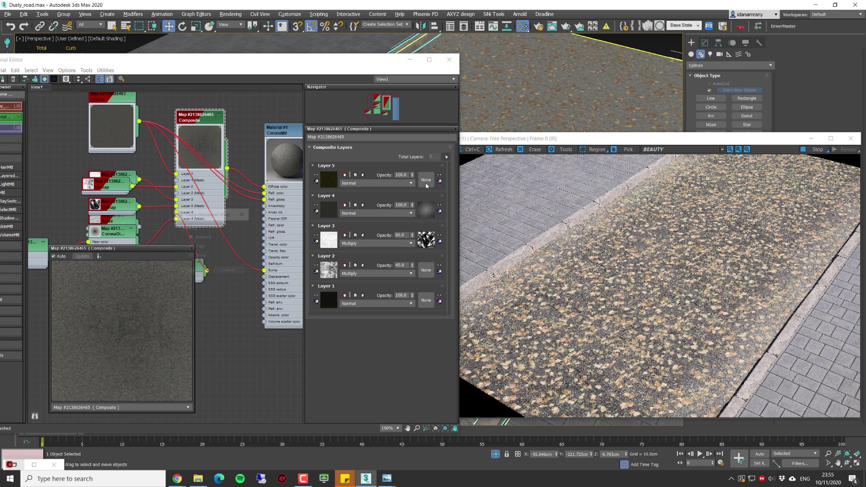
pyautogui.click(202, 248)
pyautogui.click(193, 271)
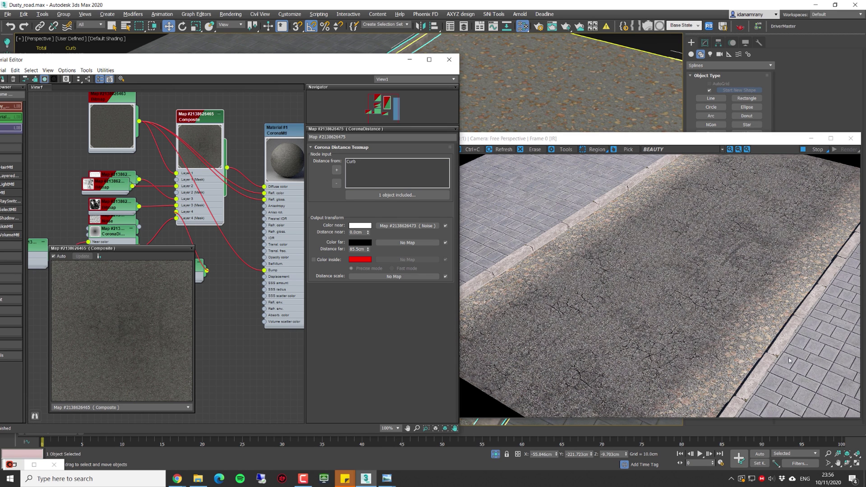
# - Set both the near and far distances of the leaf mask's CoronaDistance map to 100 cm
pyautogui.click(367, 234)
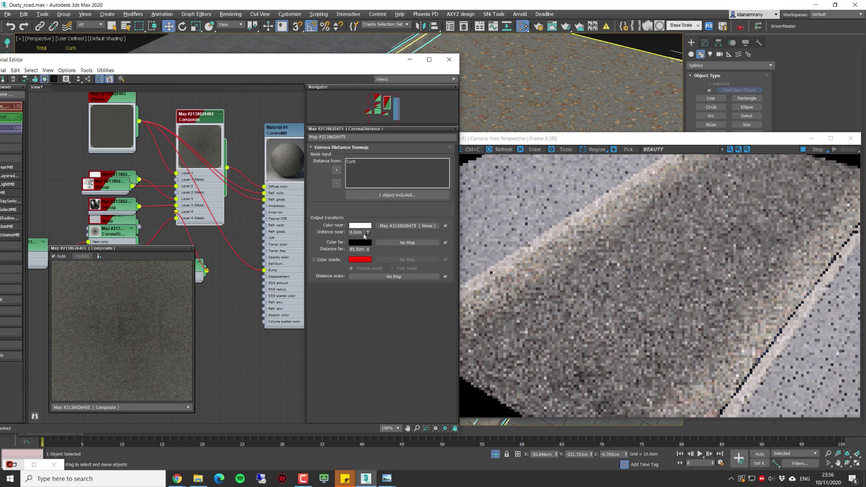
pyautogui.moveTo(359, 233); pyautogui.dragTo(372, 260)
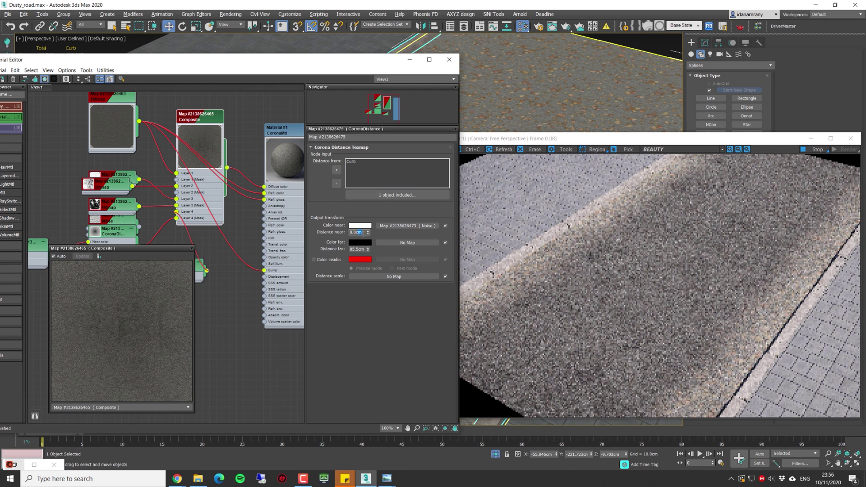
pyautogui.write('100')
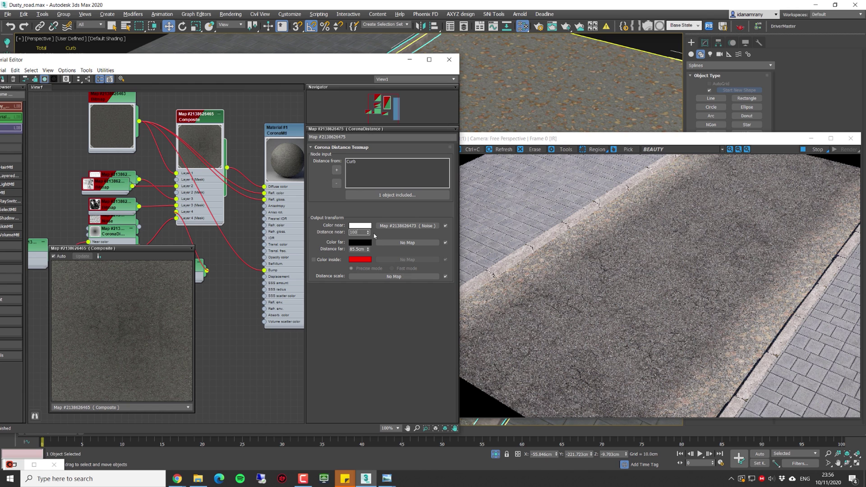
pyautogui.press('Tab')
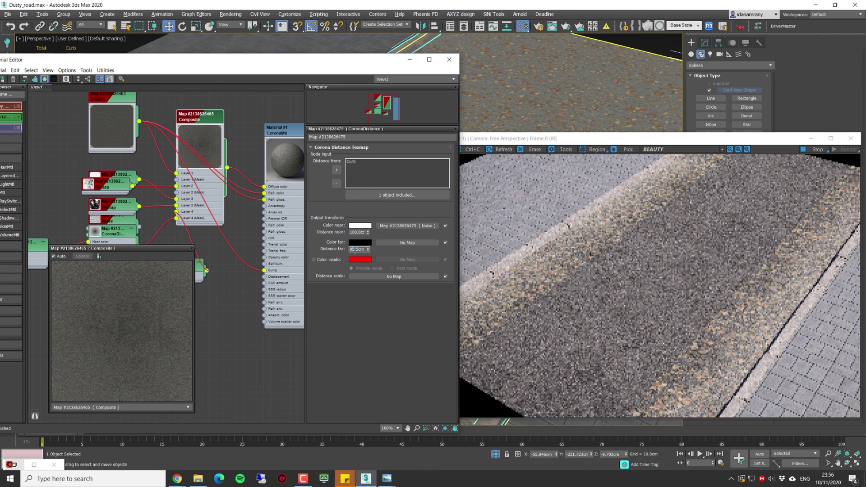
pyautogui.write('100')
pyautogui.press('Return')
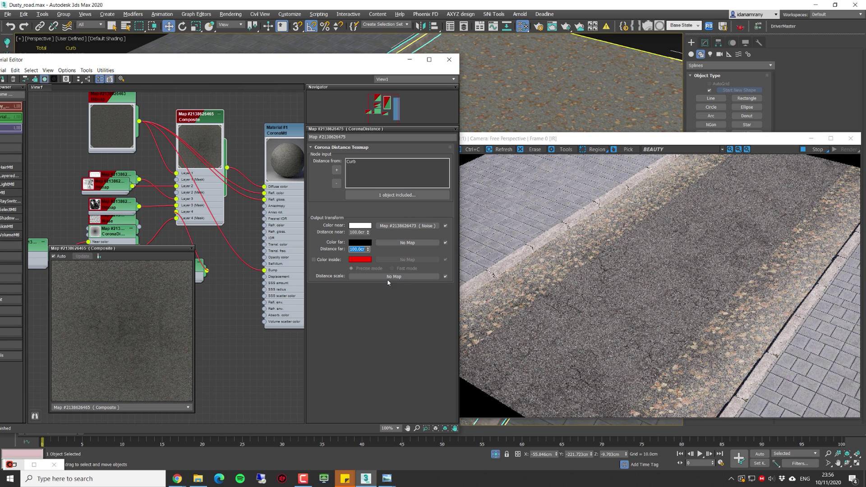
# - Copy the near color's Noise map into the distance scale slot and open the copy's parameters
pyautogui.moveTo(402, 227); pyautogui.dragTo(408, 276)
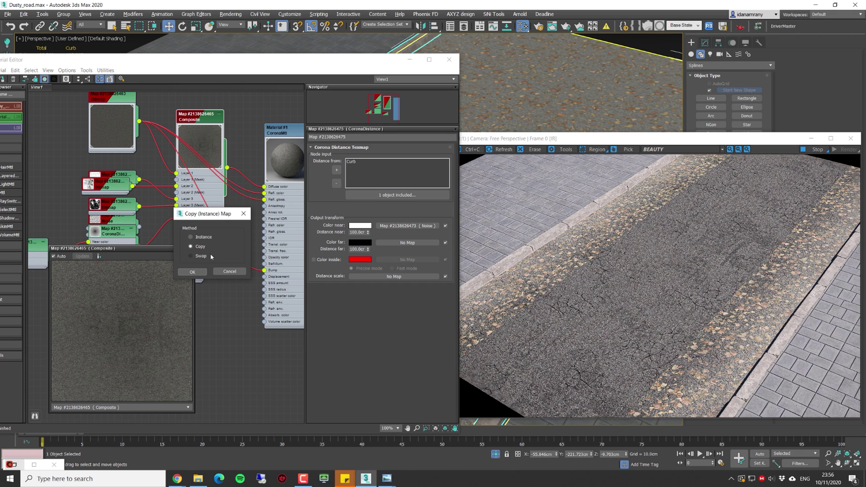
pyautogui.click(192, 272)
pyautogui.click(408, 276)
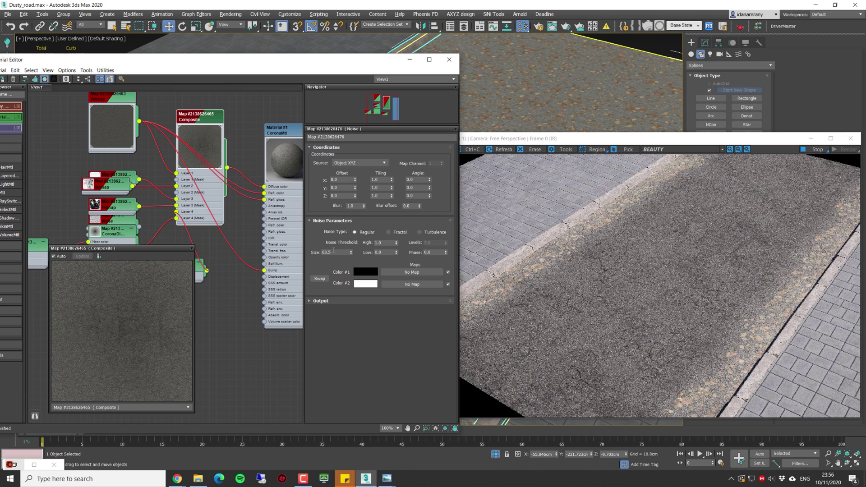
# - Make the distance scale noise Fractal with thresholds high 0.7 and low 0.5, and move the overlapping Noise nodes apart
pyautogui.click(388, 232)
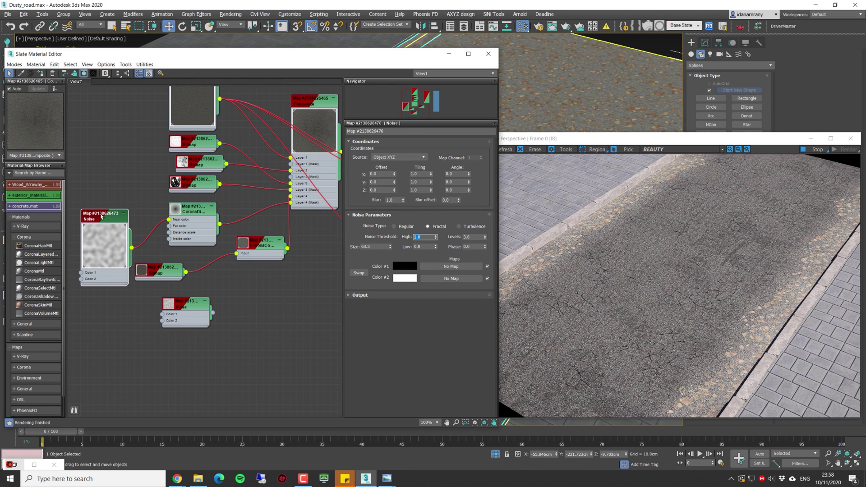
pyautogui.moveTo(101, 217); pyautogui.dragTo(115, 203)
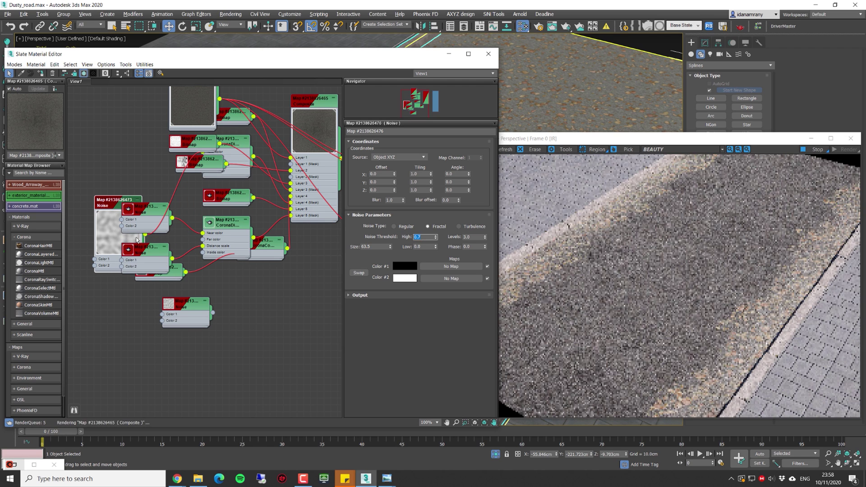
pyautogui.press('Tab')
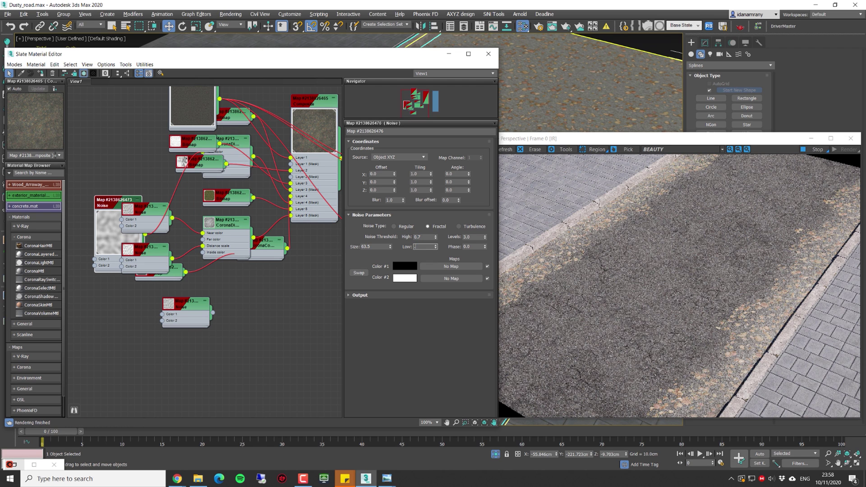
pyautogui.press('Return')
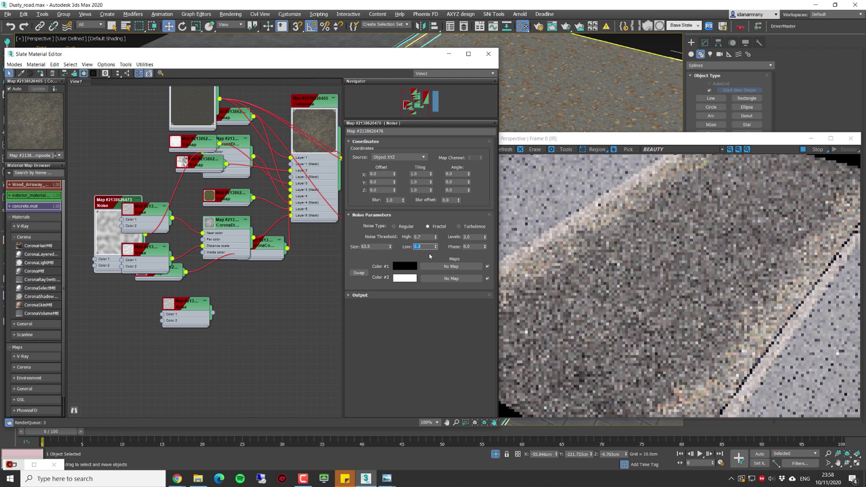
pyautogui.click(129, 253)
pyautogui.moveTo(129, 253); pyautogui.dragTo(237, 301)
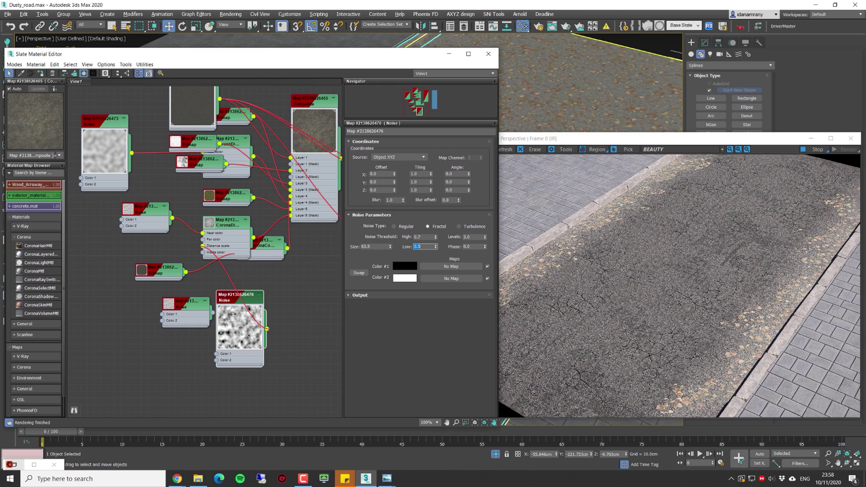
# - Set the distance scale noise's size to 60 after trying 100
pyautogui.doubleClick(362, 247)
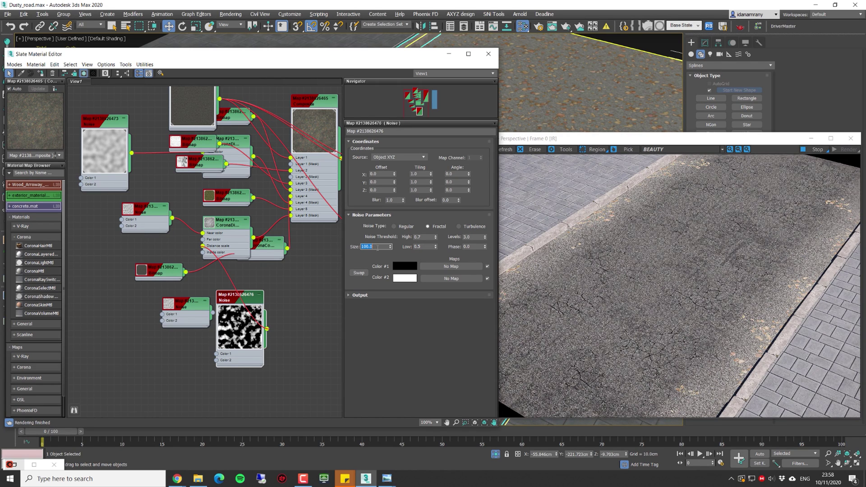
pyautogui.write('60')
pyautogui.press('Return')
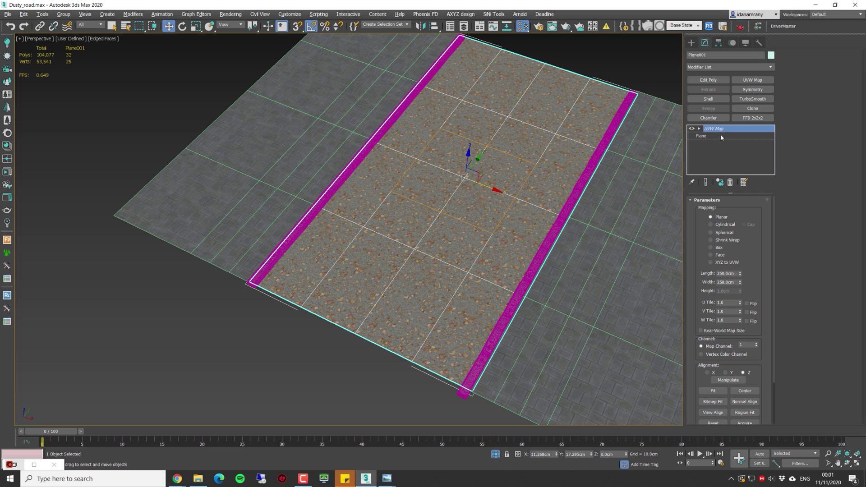
# - Add an Edit Poly modifier beneath the road plane's UVW Map and create a linear shape from its central lengthwise edge loop
pyautogui.click(721, 136)
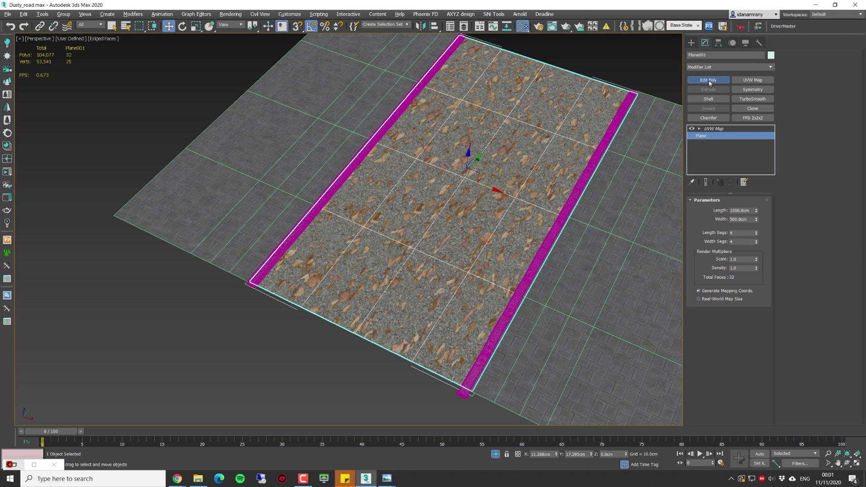
pyautogui.click(709, 80)
pyautogui.click(716, 220)
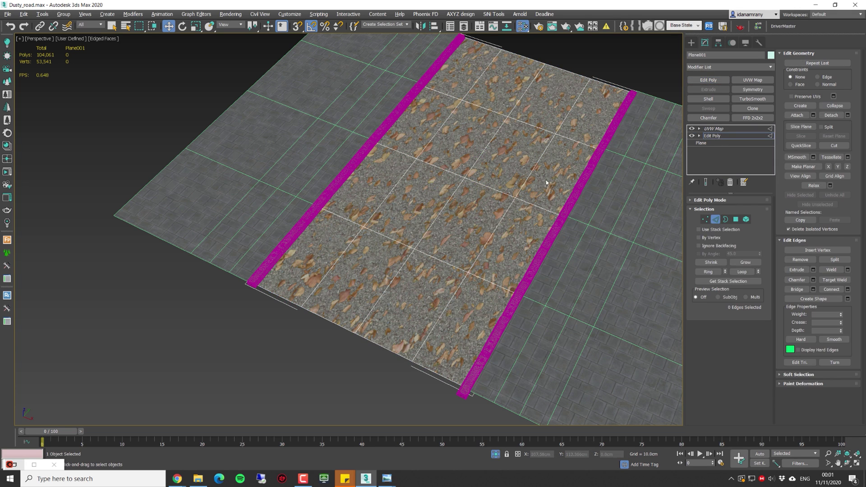
pyautogui.doubleClick(479, 155)
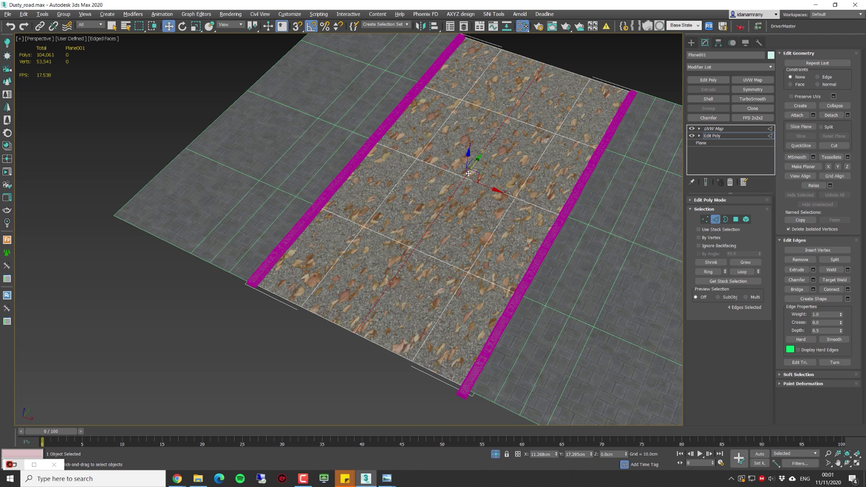
pyautogui.click(846, 299)
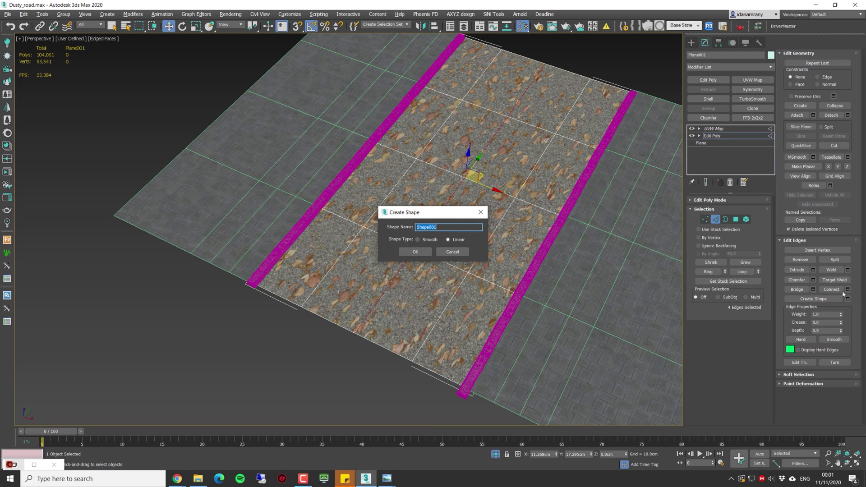
pyautogui.click(415, 252)
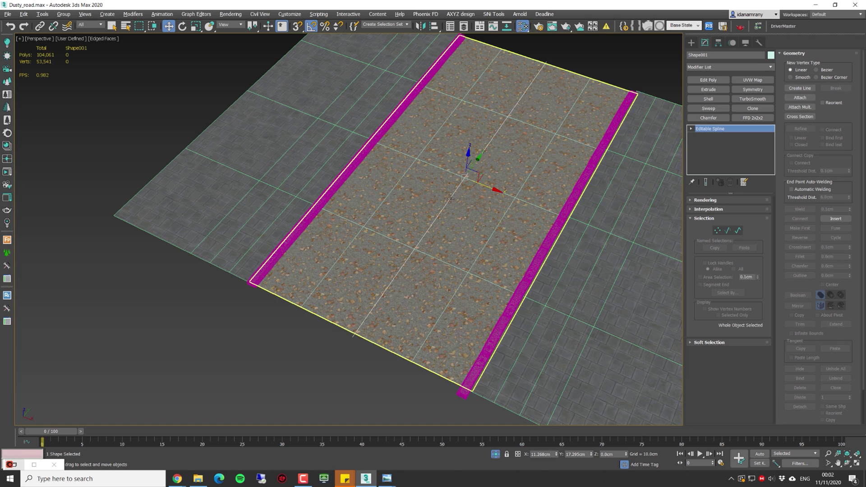
# - Apply a Sweep modifier with the built-in Bar section to the new centerline shape
pyautogui.click(711, 108)
pyautogui.click(734, 229)
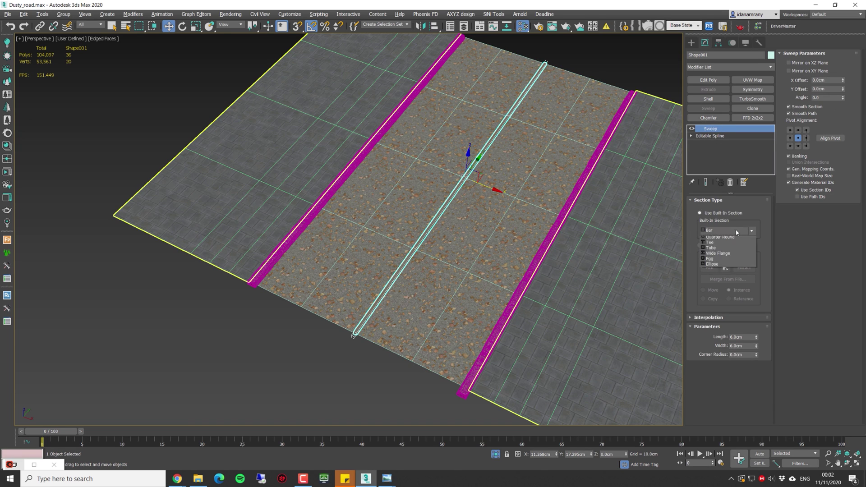
pyautogui.click(719, 228)
pyautogui.press('z')
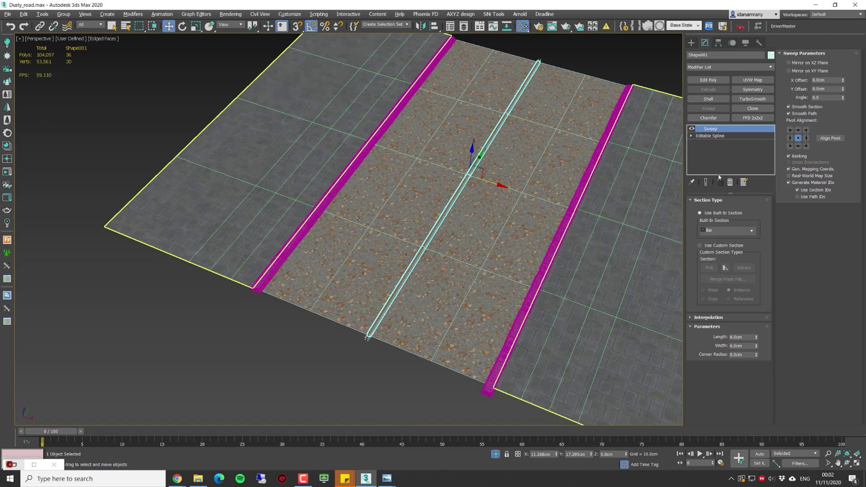
# - Set the Sweep bar section's width to 20 cm and its length to 0.1 cm
pyautogui.click(746, 346)
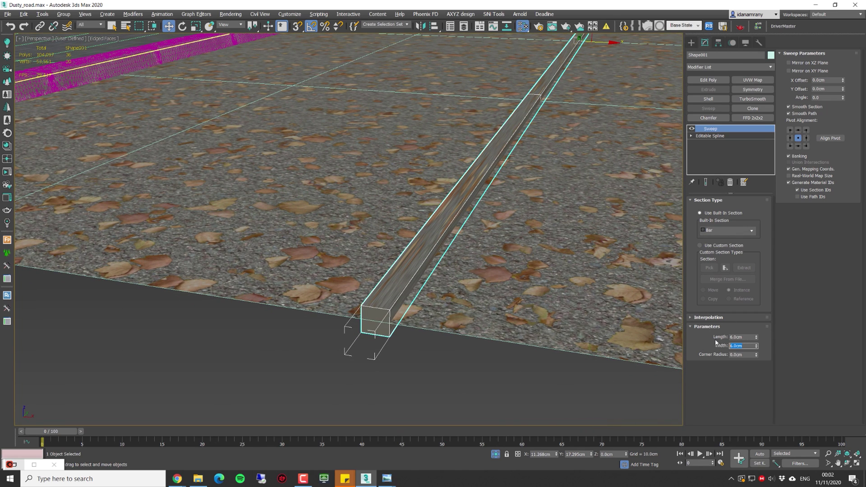
pyautogui.write('20')
pyautogui.press('Return')
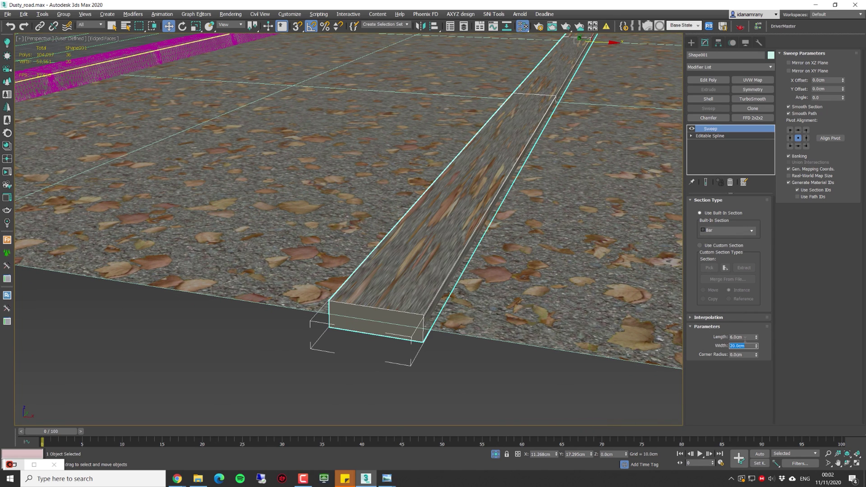
pyautogui.click(746, 337)
pyautogui.write('0.1')
pyautogui.press('Return')
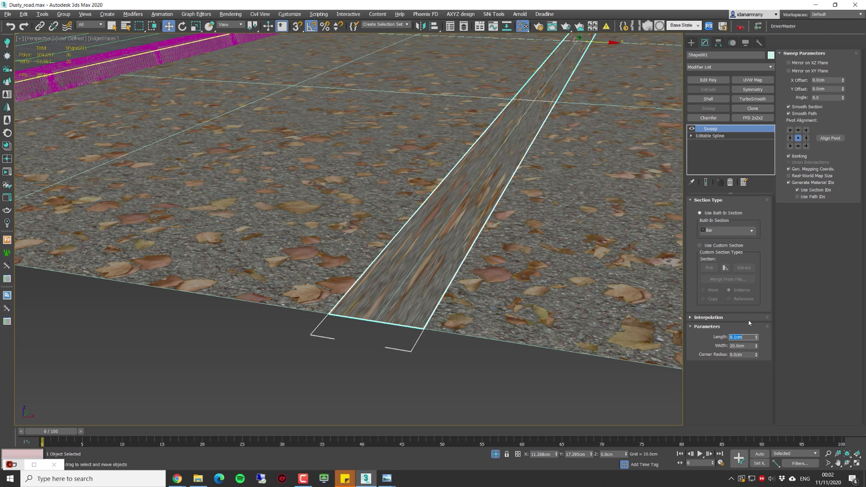
pyautogui.keyDown('alt'); pyautogui.moveTo(658, 261); pyautogui.dragTo(658, 253, button='middle'); pyautogui.keyUp('alt')
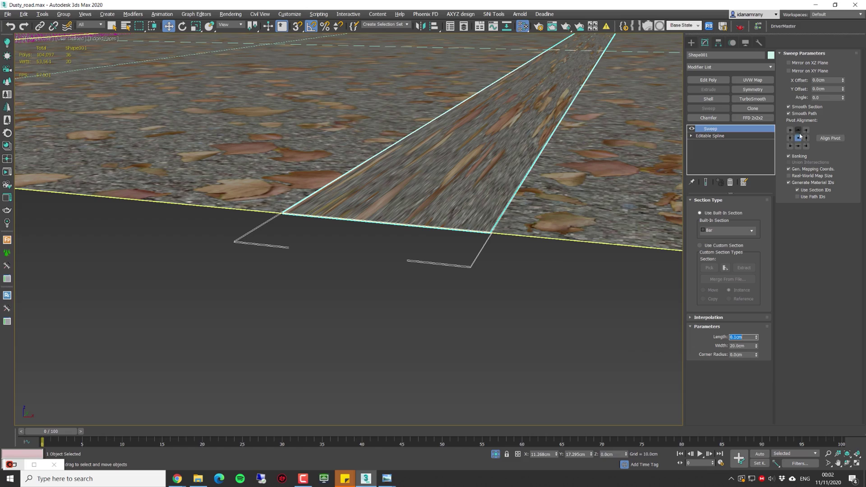
pyautogui.hotkey('shift', 'z')
pyautogui.hotkey('shift', 'z')
pyautogui.hotkey('shift', 'z')
pyautogui.hotkey('shift', 'z')
pyautogui.hotkey('shift', 'z')
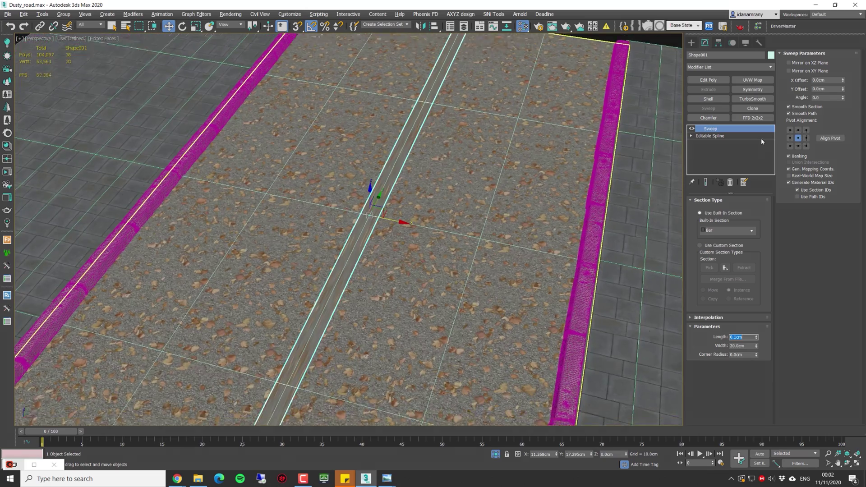
# - Connect the road-marking bitmap to the new CoronaMtl's opacity colour and set its diffuse colour to light grey 215 (D7D7D7)
pyautogui.keyDown('alt'); pyautogui.moveTo(411, 241); pyautogui.dragTo(424, 206, button='middle'); pyautogui.keyUp('alt')
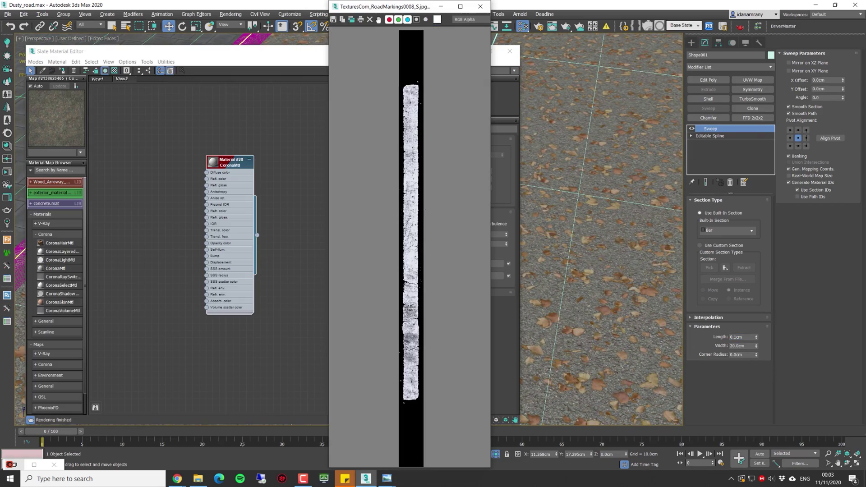
pyautogui.moveTo(402, 6); pyautogui.dragTo(404, 6)
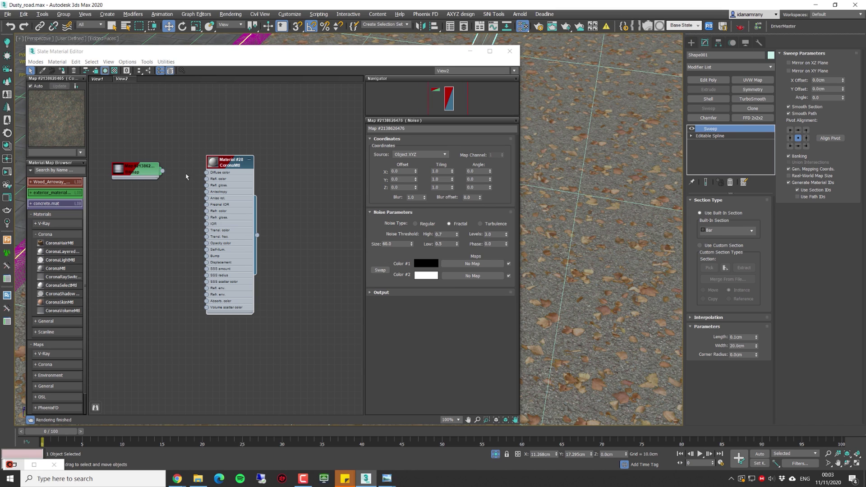
pyautogui.moveTo(163, 171); pyautogui.dragTo(210, 246)
pyautogui.doubleClick(213, 162)
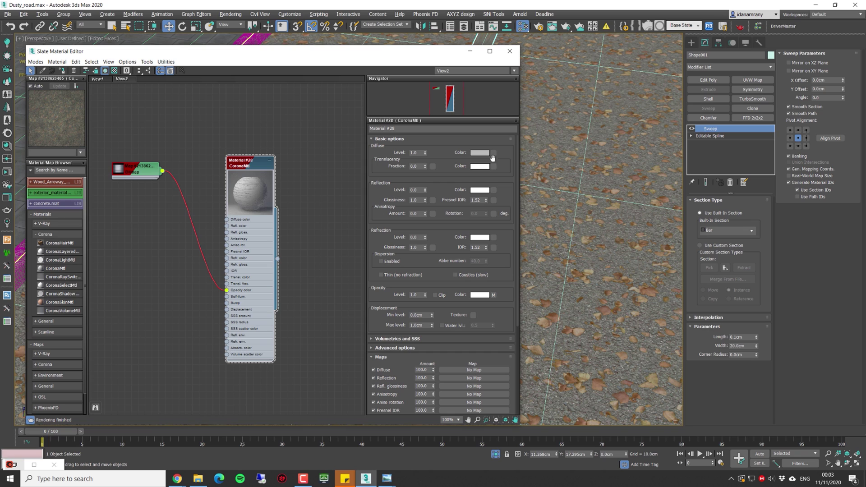
pyautogui.click(484, 156)
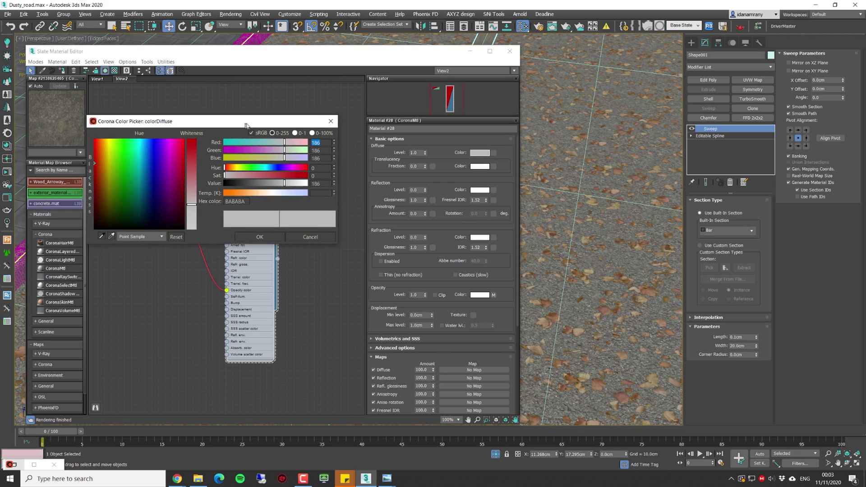
pyautogui.moveTo(296, 183); pyautogui.dragTo(299, 184)
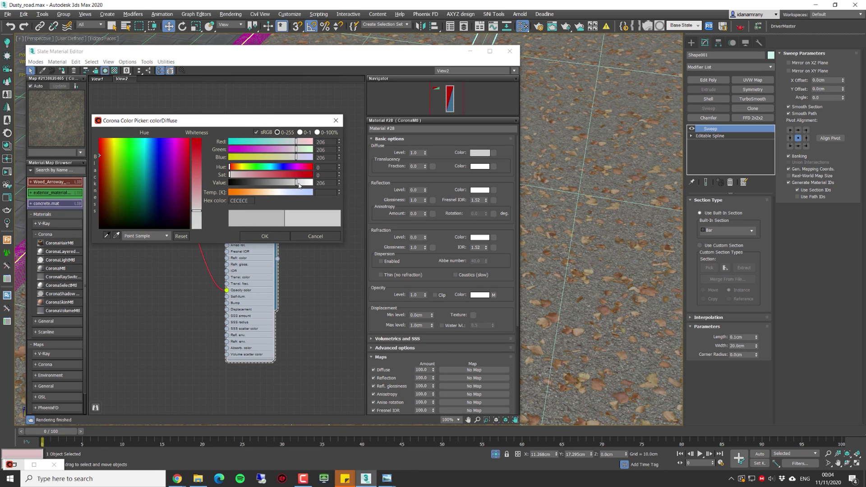
pyautogui.click(271, 236)
# - Set the marking material's reflection level to 1.0 and glossiness to 0.9, and assign it to the centre strip
pyautogui.moveTo(425, 190); pyautogui.dragTo(425, 156)
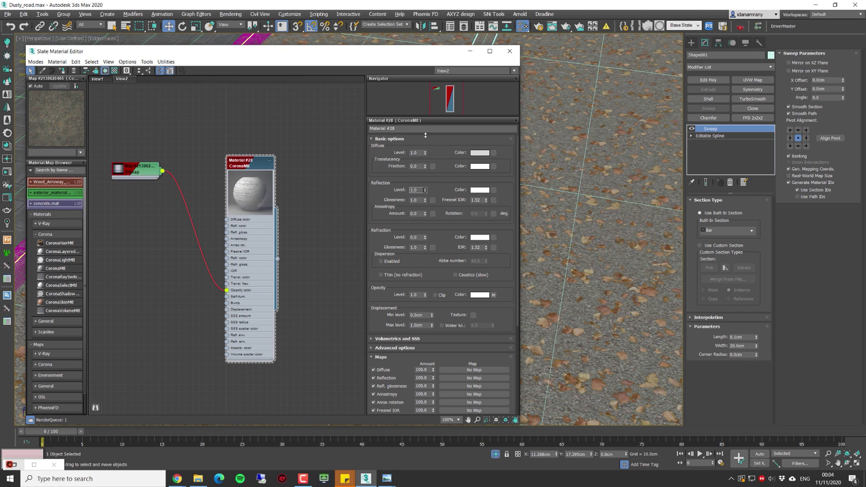
pyautogui.click(476, 200)
pyautogui.click(414, 199)
pyautogui.write('0.9')
pyautogui.press('Return')
pyautogui.moveTo(332, 53); pyautogui.dragTo(123, 83)
pyautogui.click(125, 85)
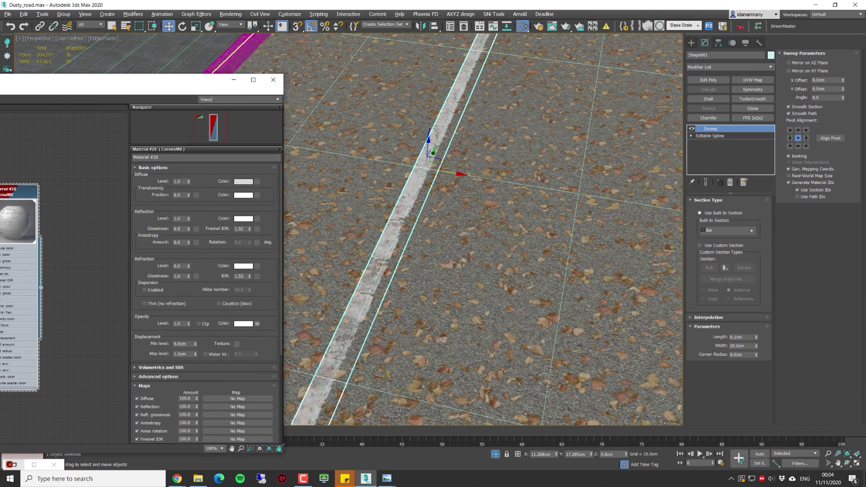
# - Switch the Sweep's Gen. Mapping Coords. off and back on to compare the strip's texture
pyautogui.keyDown('alt'); pyautogui.moveTo(450, 211); pyautogui.dragTo(455, 202, button='middle'); pyautogui.keyUp('alt')
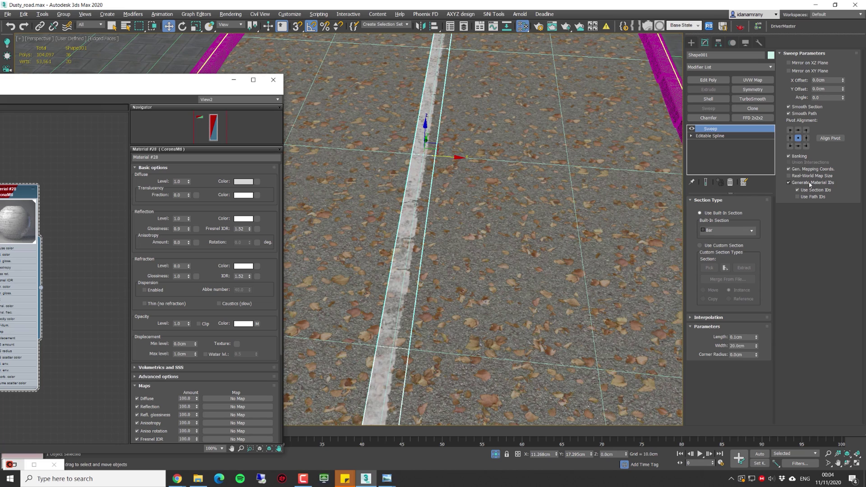
pyautogui.click(789, 170)
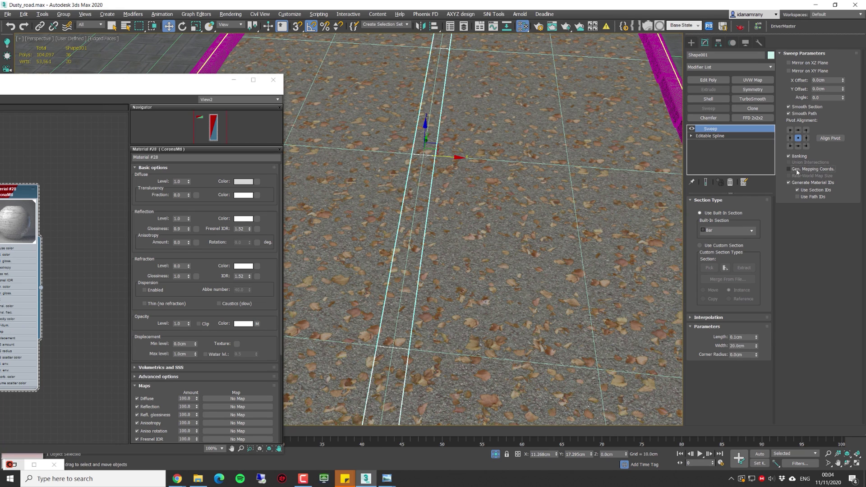
pyautogui.click(820, 171)
# - Set the road-marking bitmap's U offset to -0.25 and its tiling to 1.8 in U and 3.7 in V
pyautogui.moveTo(118, 85); pyautogui.dragTo(255, 66)
pyautogui.doubleClick(166, 170)
pyautogui.moveTo(252, 187); pyautogui.dragTo(284, 192)
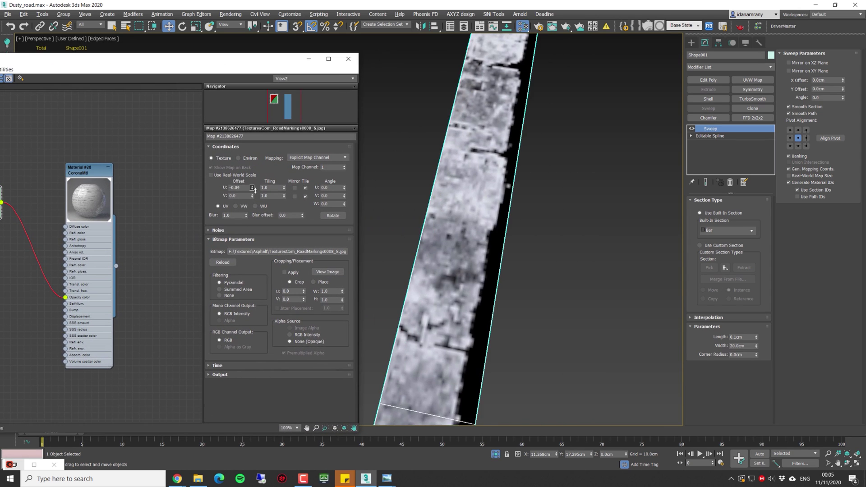
pyautogui.scroll(-5, 284, 197)
pyautogui.scroll(-4, 284, 191)
pyautogui.scroll(2, 433, 194)
# - Bring the rest of the scene back around the isolated centre strip and view its markings on the asphalt
pyautogui.rightClick(449, 168)
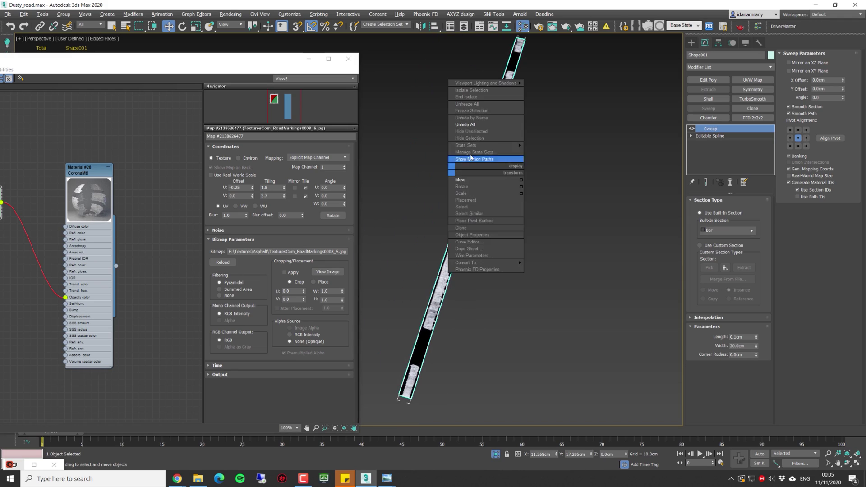
pyautogui.click(472, 125)
pyautogui.click(479, 250)
pyautogui.keyDown('alt'); pyautogui.moveTo(477, 247); pyautogui.dragTo(454, 221, button='middle'); pyautogui.keyUp('alt')
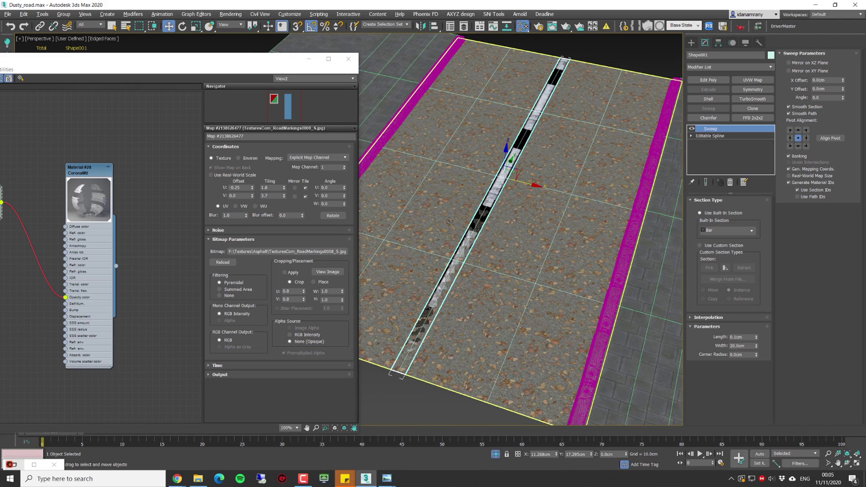
pyautogui.scroll(10, 448, 221)
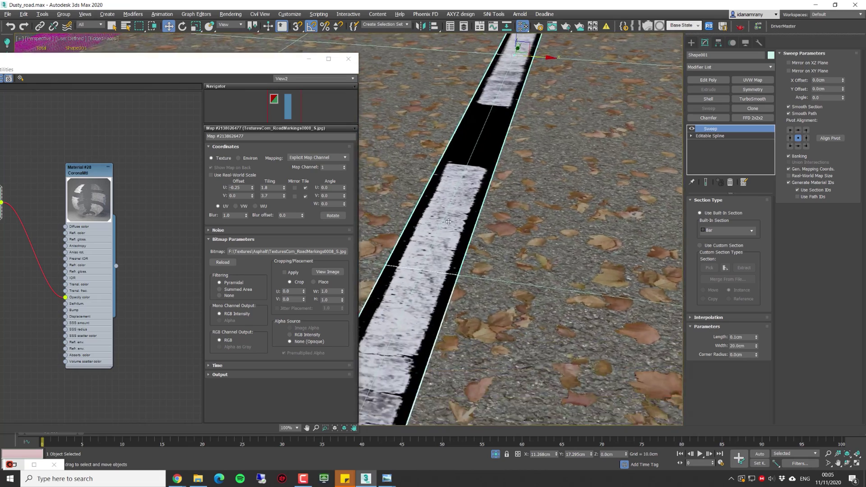
pyautogui.keyDown('alt'); pyautogui.moveTo(448, 221); pyautogui.dragTo(446, 220, button='middle'); pyautogui.keyUp('alt')
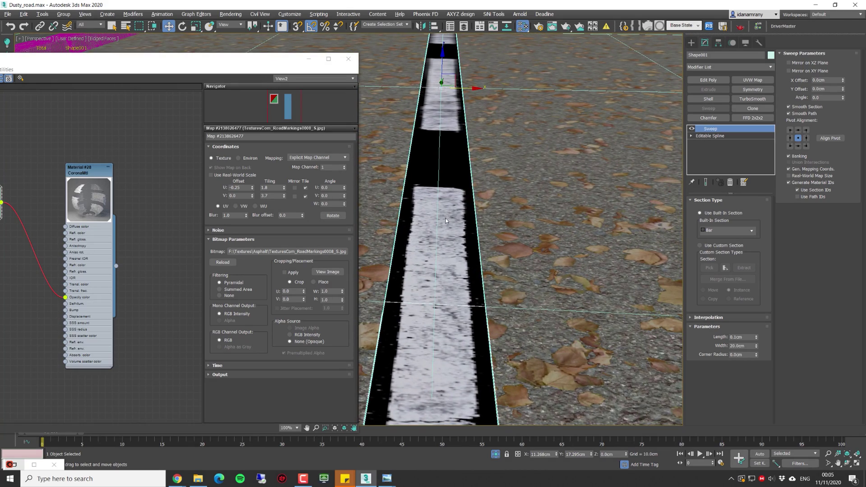
# - Turn off Cast Shadows in the centre strip's object properties and preview the marked road in the interactive render
pyautogui.rightClick(445, 220)
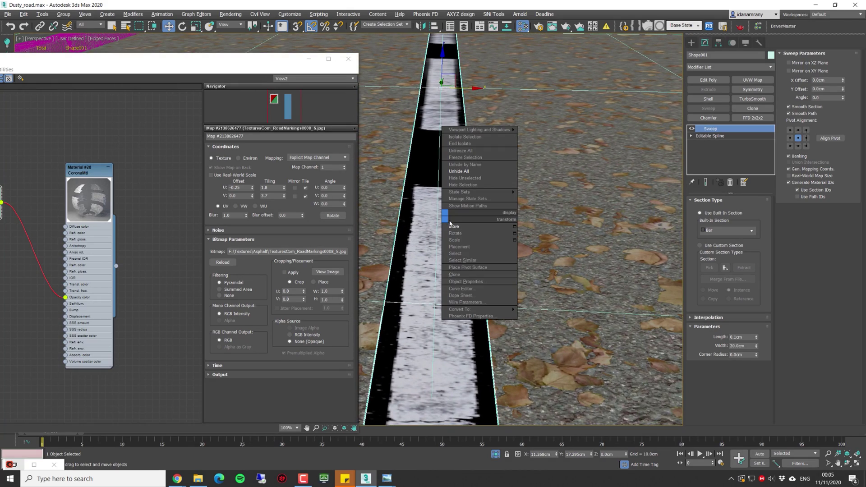
pyautogui.click(488, 280)
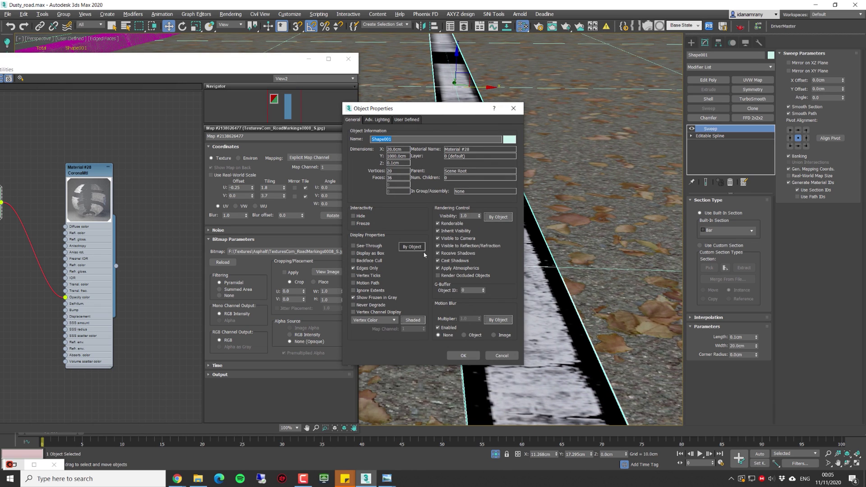
pyautogui.click(453, 262)
pyautogui.click(462, 357)
pyautogui.keyDown('alt'); pyautogui.moveTo(481, 234); pyautogui.dragTo(515, 200, button='middle'); pyautogui.keyUp('alt')
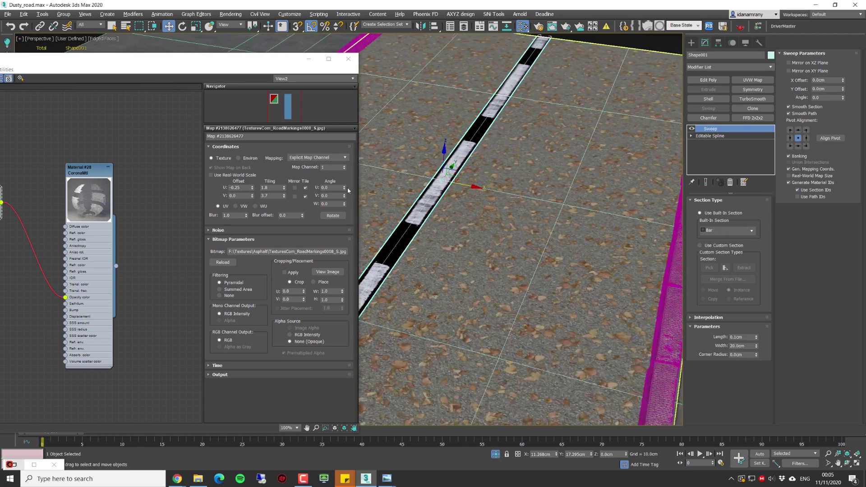
pyautogui.scroll(3, 519, 226)
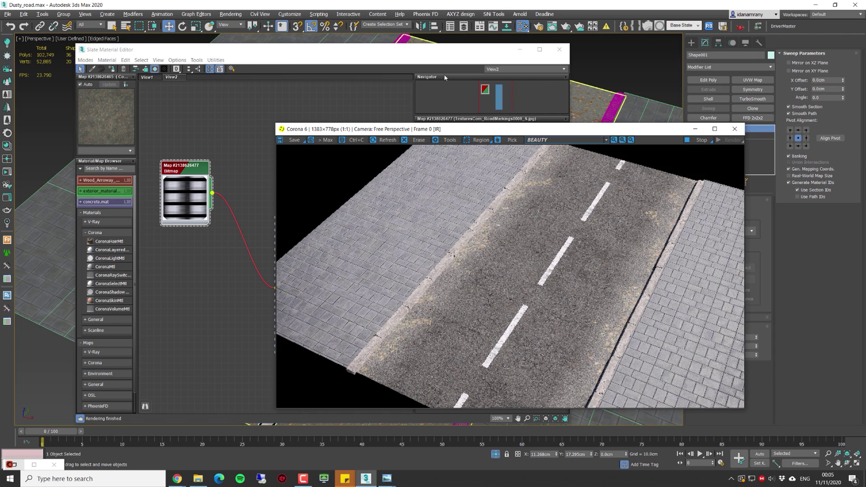
pyautogui.moveTo(438, 130); pyautogui.dragTo(472, 139)
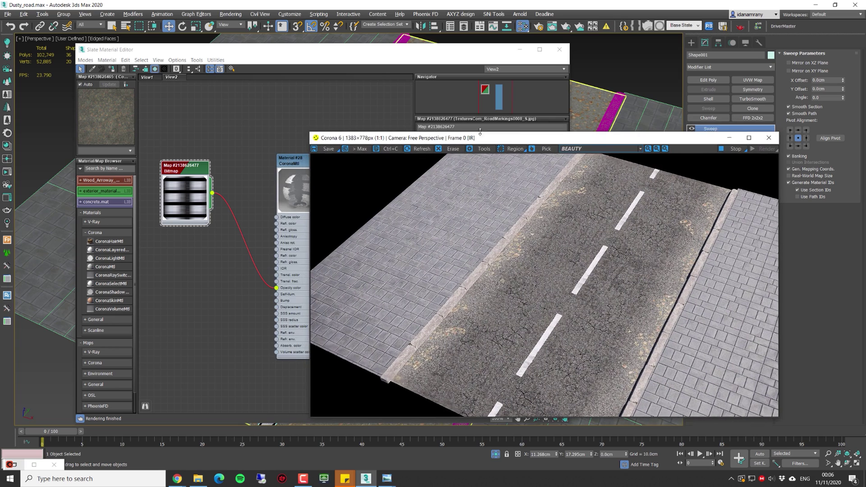
# - Add the centre strip Shape001 to the Corona Distance map masking Layer 4 of the asphalt's Composite map
pyautogui.moveTo(427, 54); pyautogui.dragTo(360, 52)
pyautogui.click(83, 74)
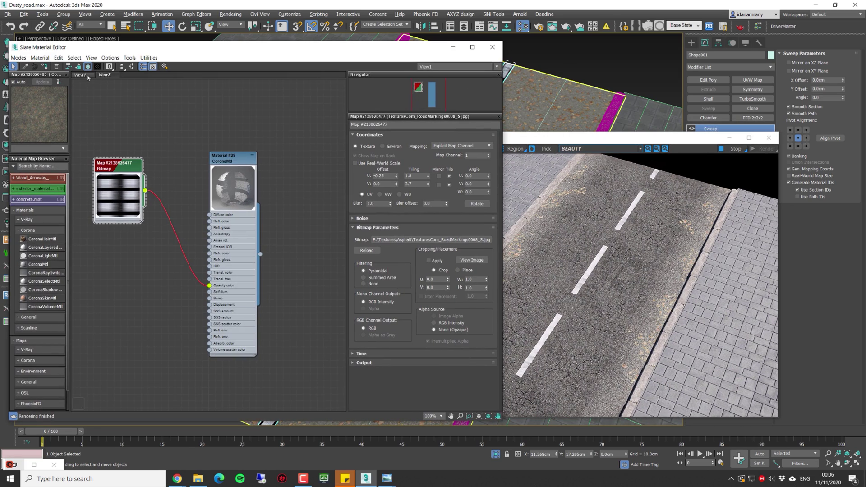
pyautogui.doubleClick(309, 108)
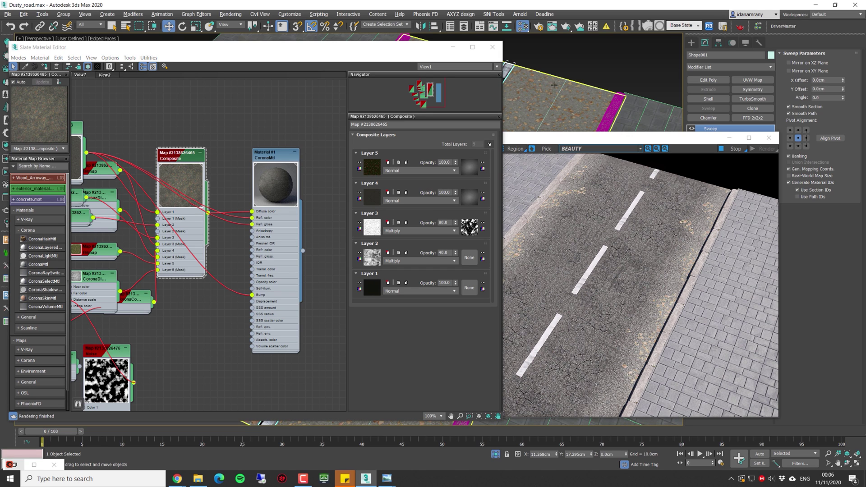
pyautogui.click(475, 201)
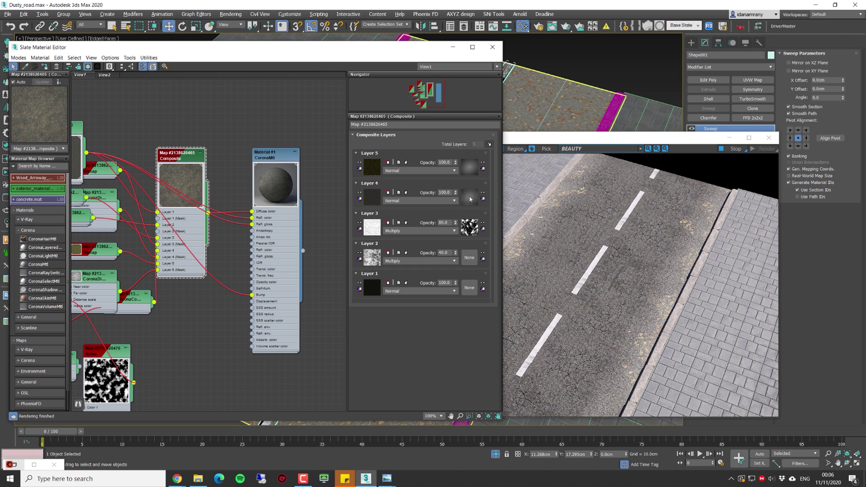
pyautogui.click(477, 195)
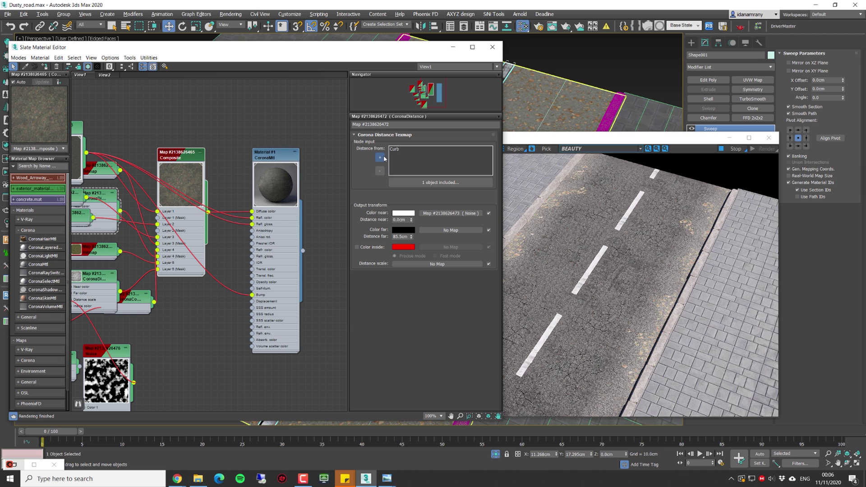
pyautogui.click(380, 158)
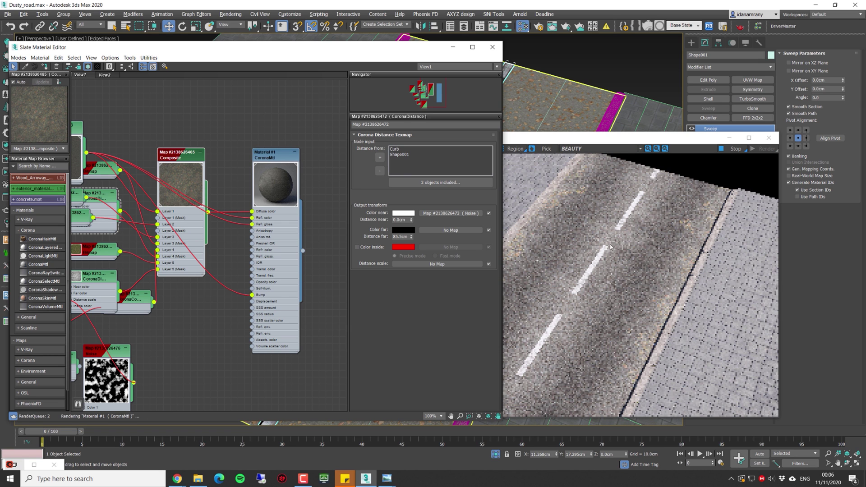
pyautogui.click(619, 224)
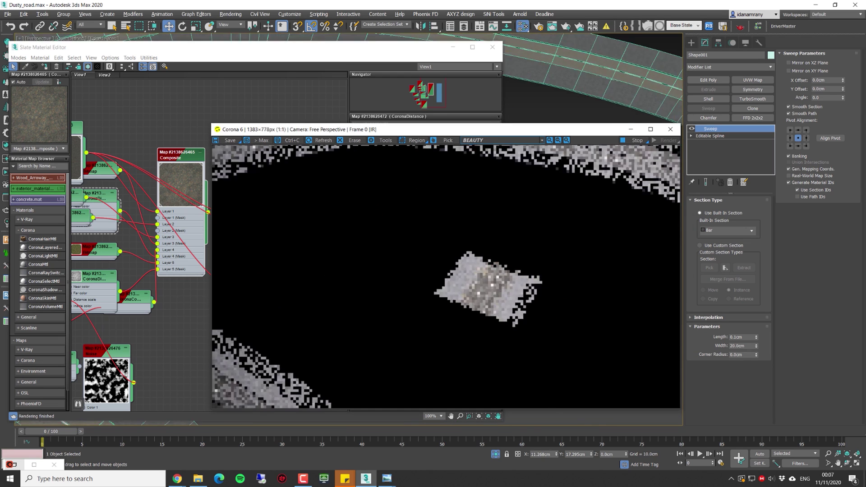
# - Frame a bend of the long curved road in the interactive render and open the asphalt material's Composite map
pyautogui.keyDown('alt'); pyautogui.moveTo(595, 85); pyautogui.dragTo(572, 75, button='middle'); pyautogui.keyUp('alt')
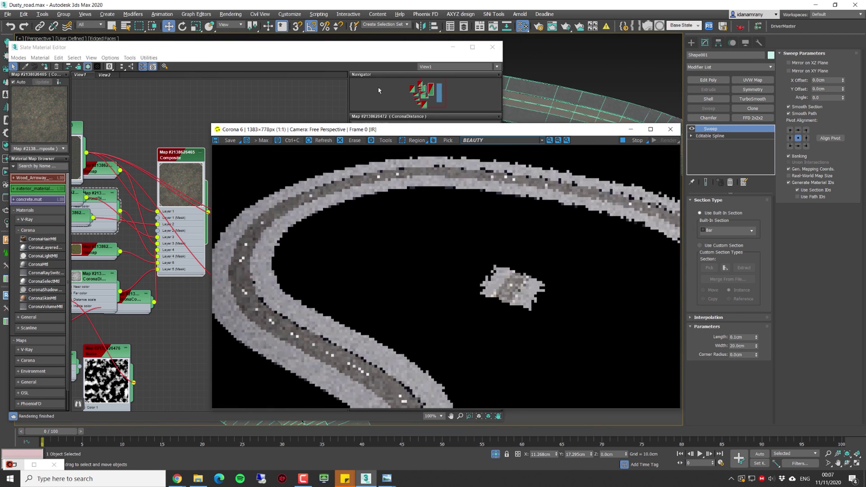
pyautogui.click(350, 55)
pyautogui.moveTo(351, 55); pyautogui.dragTo(341, 72)
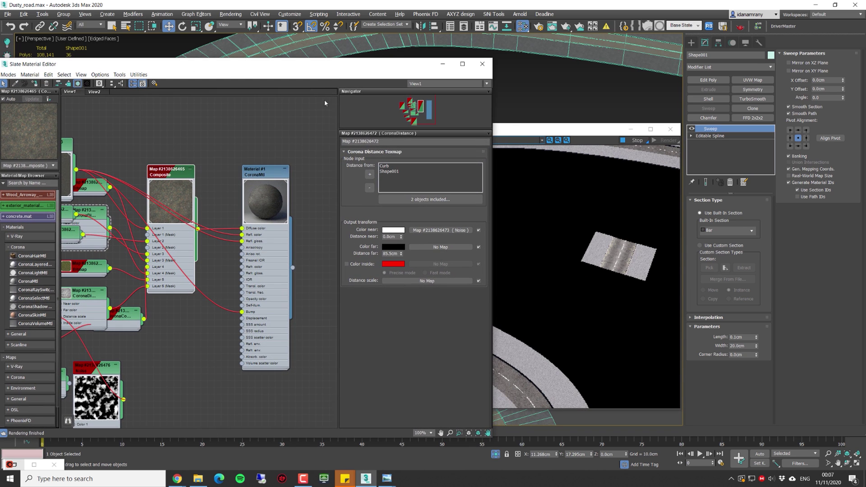
pyautogui.click(270, 171)
pyautogui.click(293, 46)
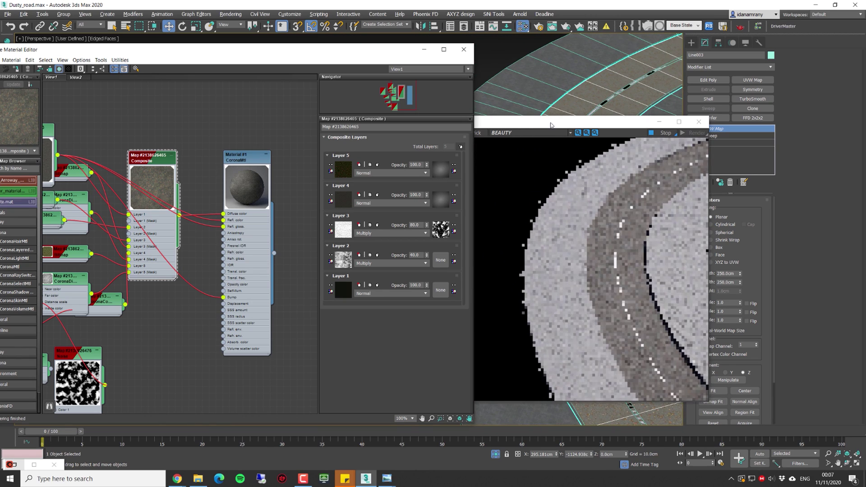
pyautogui.moveTo(551, 122); pyautogui.dragTo(571, 165)
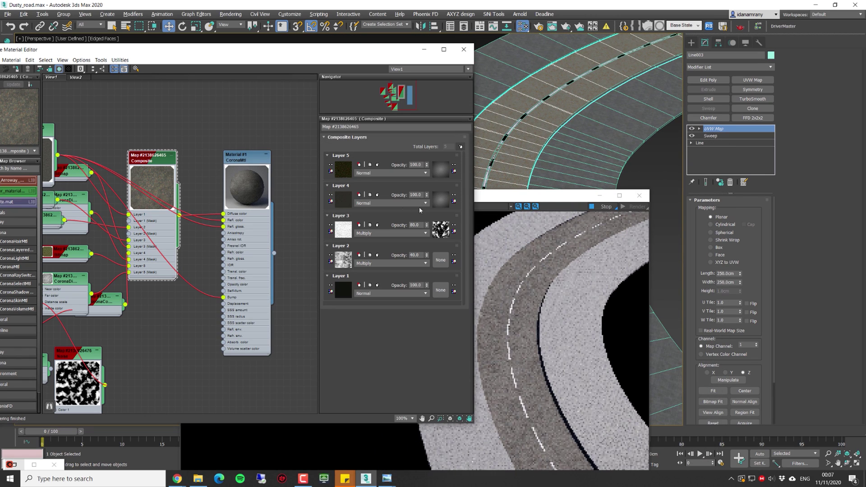
# - Add the curved road's bordering objects Line005 and Line004 to the Layer 4 mask's Corona Distance map
pyautogui.click(442, 203)
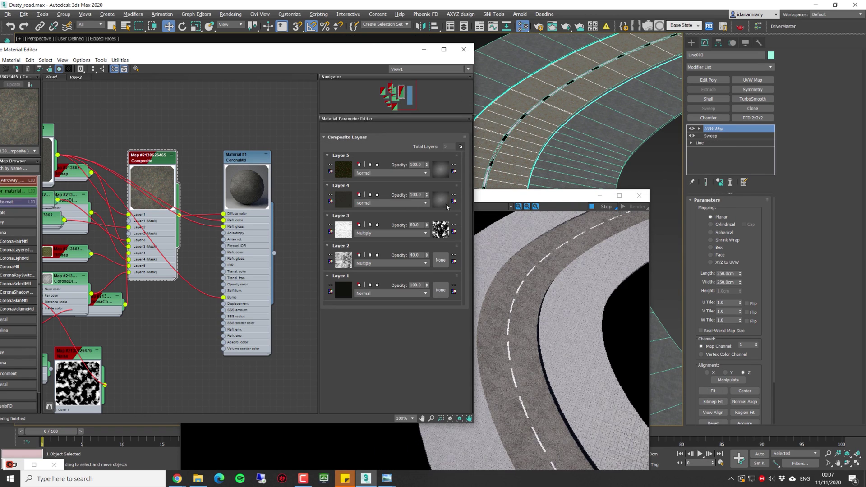
pyautogui.click(562, 160)
pyautogui.click(493, 94)
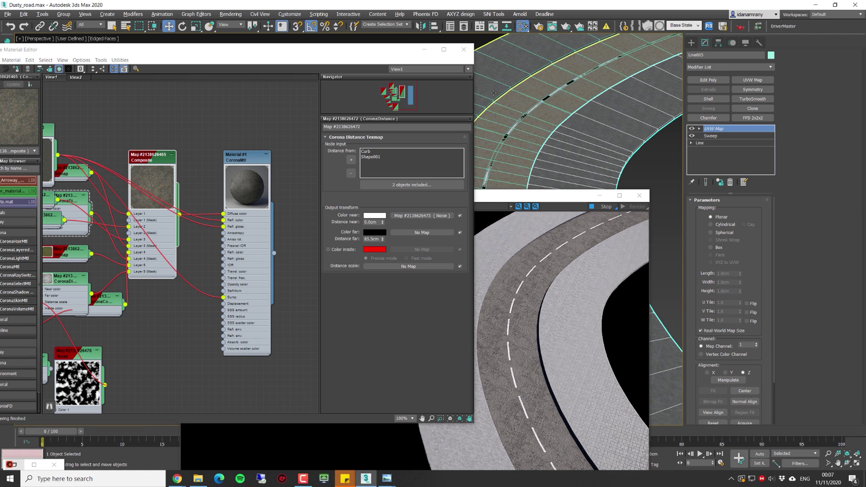
pyautogui.keyDown('ctrl'); pyautogui.click(493, 93); pyautogui.keyUp('ctrl')
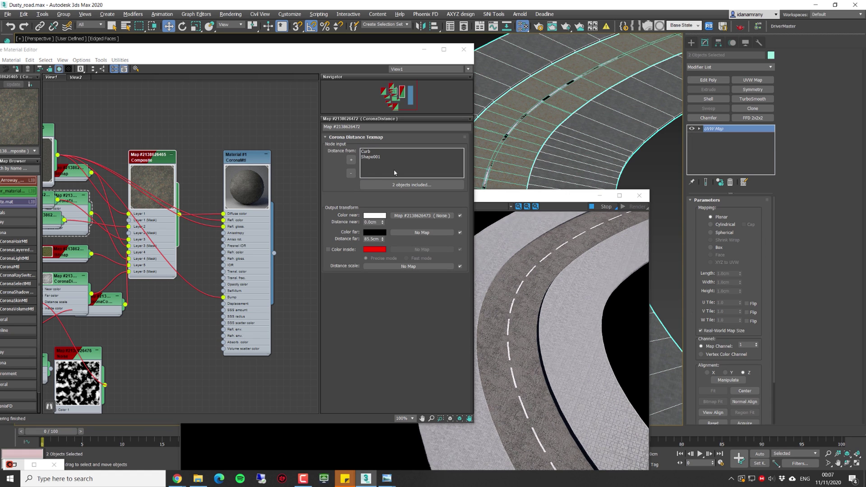
pyautogui.click(351, 161)
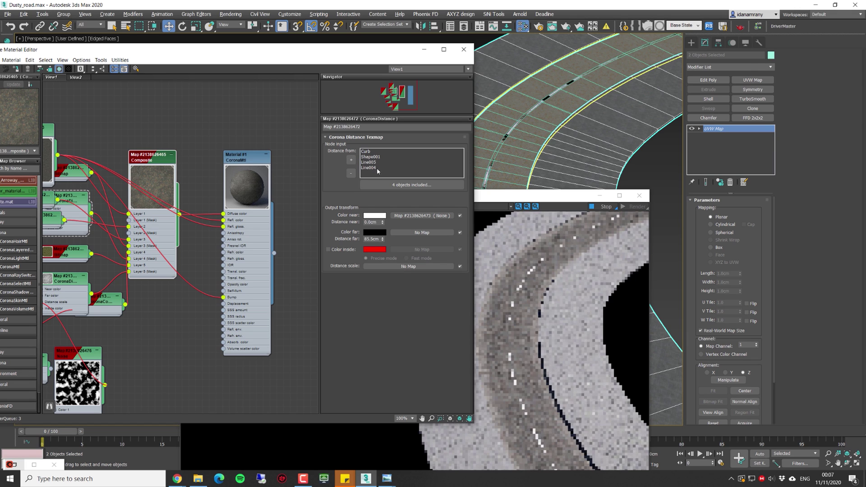
pyautogui.click(350, 159)
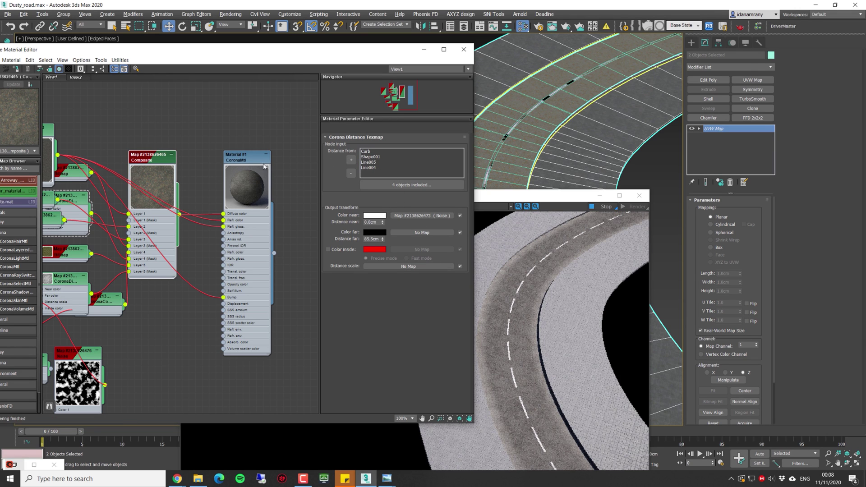
# - Add Line005 and Line004 to the Corona Distance map masking Layer 5 of the Composite map
pyautogui.doubleClick(144, 160)
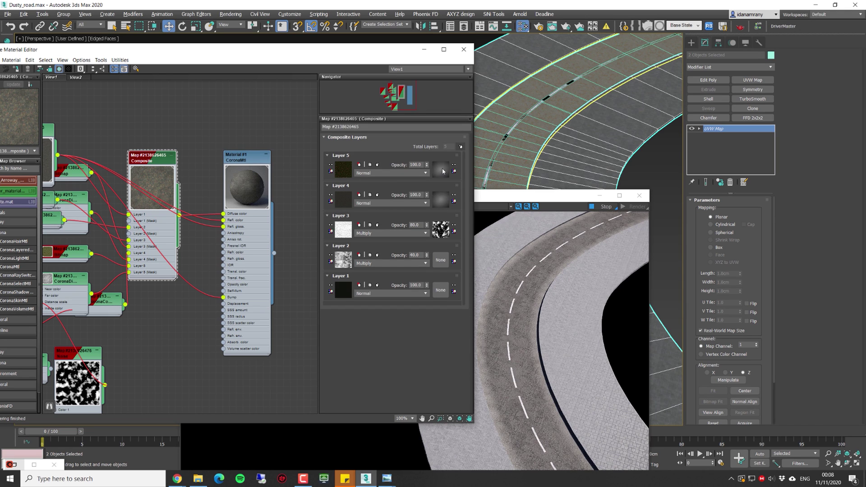
pyautogui.click(442, 171)
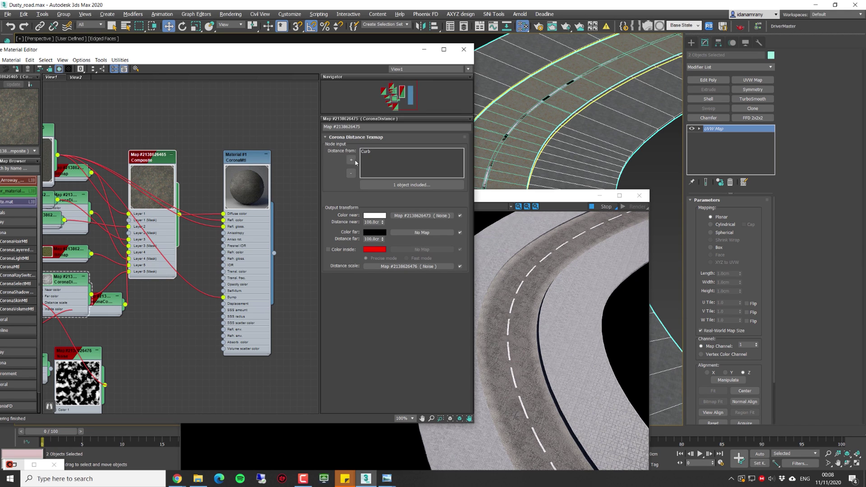
pyautogui.click(351, 160)
# - Examine the dirt along the curved road's edges and centre line in the interactive render
pyautogui.click(509, 128)
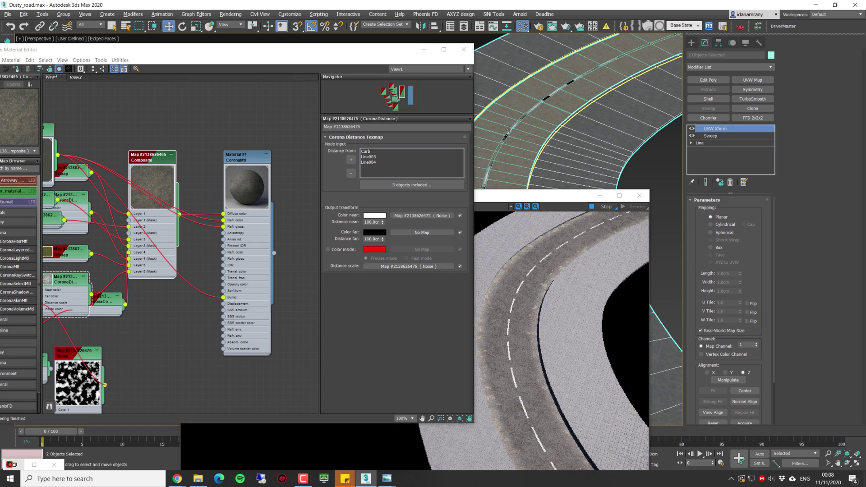
pyautogui.click(502, 152)
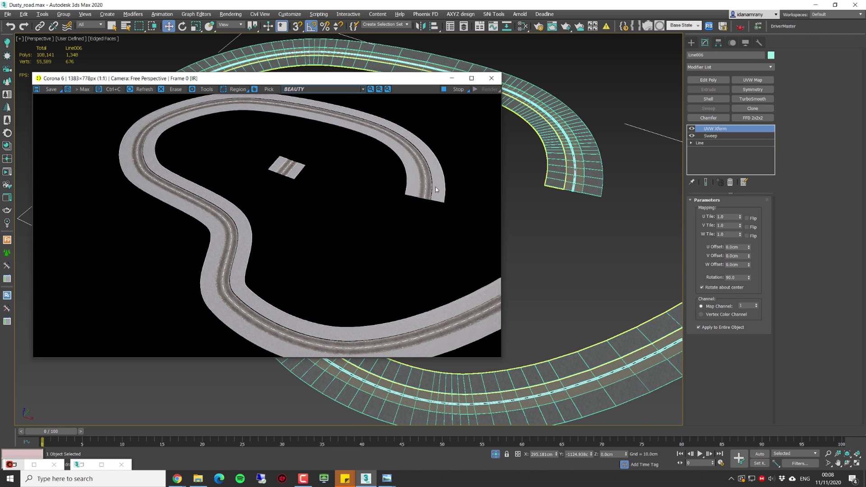
pyautogui.scroll(5, 435, 187)
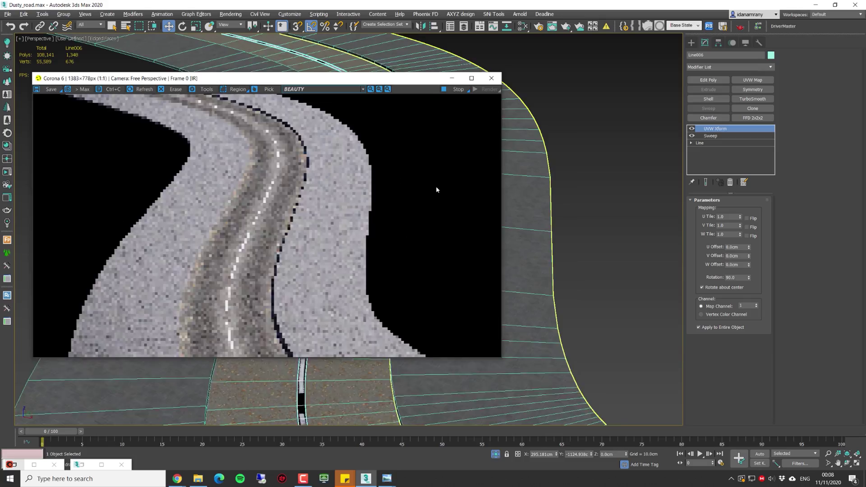